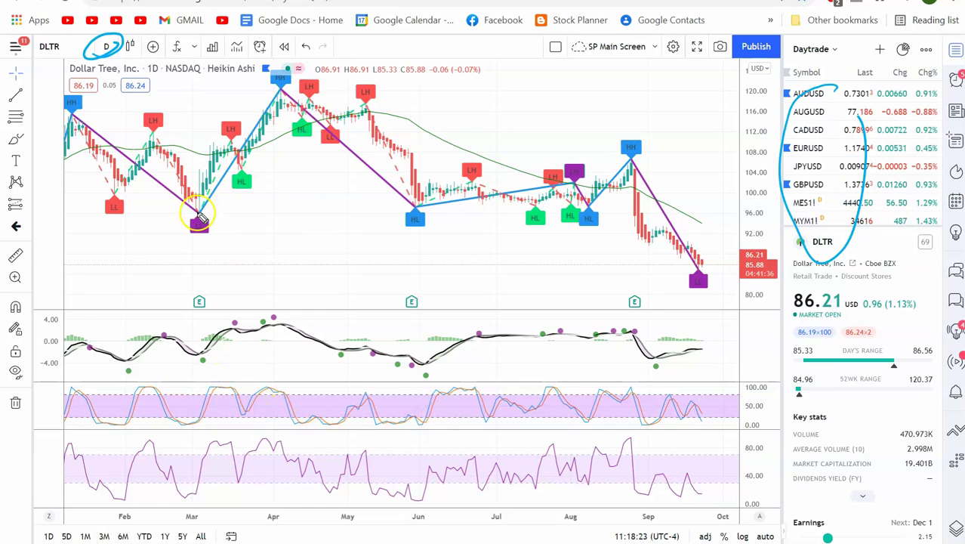
# Brush-circle the March low and April high, then trace the rally connecting them
pyautogui.moveTo(211, 202)
pyautogui.mouseDown()
pyautogui.moveTo(195, 221)
pyautogui.moveTo(228, 204)
pyautogui.mouseUp()
pyautogui.moveTo(279, 80)
pyautogui.mouseDown()
pyautogui.moveTo(268, 89)
pyautogui.moveTo(289, 85)
pyautogui.moveTo(276, 90)
pyautogui.moveTo(281, 98)
pyautogui.mouseUp()
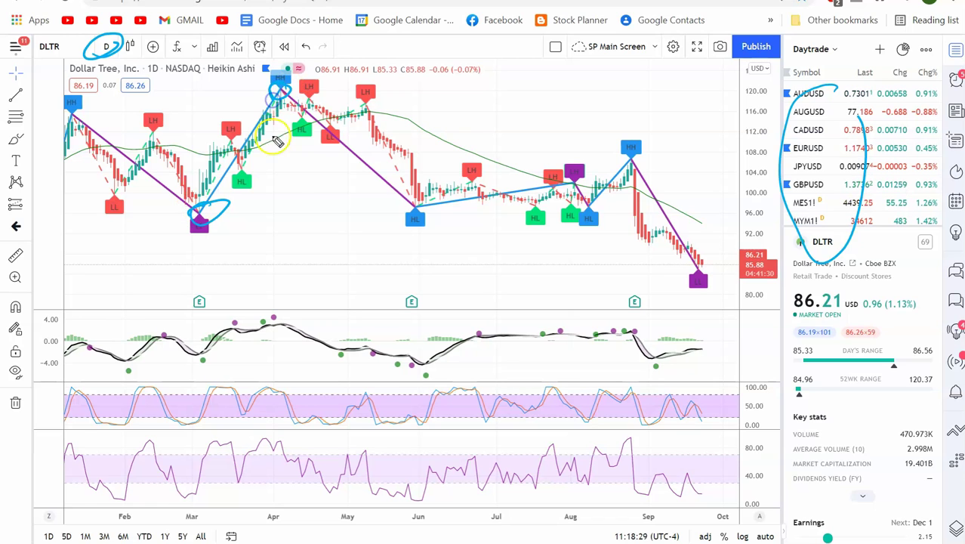
pyautogui.moveTo(198, 221)
pyautogui.mouseDown()
pyautogui.moveTo(286, 92)
pyautogui.moveTo(310, 136)
pyautogui.moveTo(404, 213)
pyautogui.moveTo(426, 207)
pyautogui.moveTo(412, 198)
pyautogui.mouseUp()
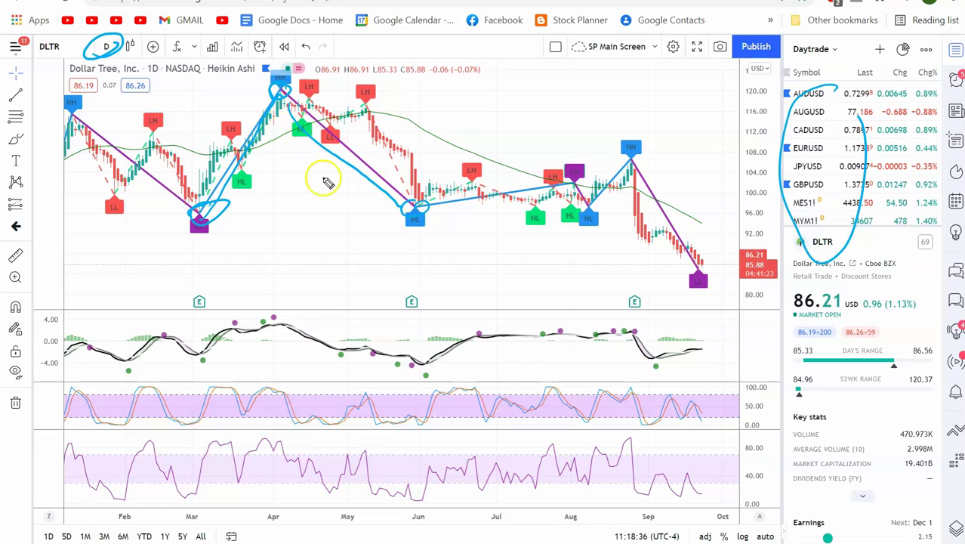
# Circle the March lows in each indicator pane, link them vertically, and circle the April MACD peak
pyautogui.moveTo(214, 346)
pyautogui.mouseDown()
pyautogui.moveTo(198, 348)
pyautogui.moveTo(202, 356)
pyautogui.moveTo(210, 219)
pyautogui.moveTo(219, 212)
pyautogui.mouseUp()
pyautogui.moveTo(202, 412)
pyautogui.mouseDown()
pyautogui.moveTo(202, 424)
pyautogui.moveTo(198, 255)
pyautogui.moveTo(224, 316)
pyautogui.mouseUp()
pyautogui.moveTo(204, 483)
pyautogui.mouseDown()
pyautogui.moveTo(209, 425)
pyautogui.moveTo(189, 266)
pyautogui.mouseUp()
pyautogui.moveTo(233, 192)
pyautogui.mouseDown()
pyautogui.moveTo(179, 215)
pyautogui.moveTo(219, 308)
pyautogui.moveTo(278, 306)
pyautogui.mouseUp()
pyautogui.moveTo(286, 121)
pyautogui.mouseDown()
pyautogui.moveTo(288, 193)
pyautogui.moveTo(286, 172)
pyautogui.mouseUp()
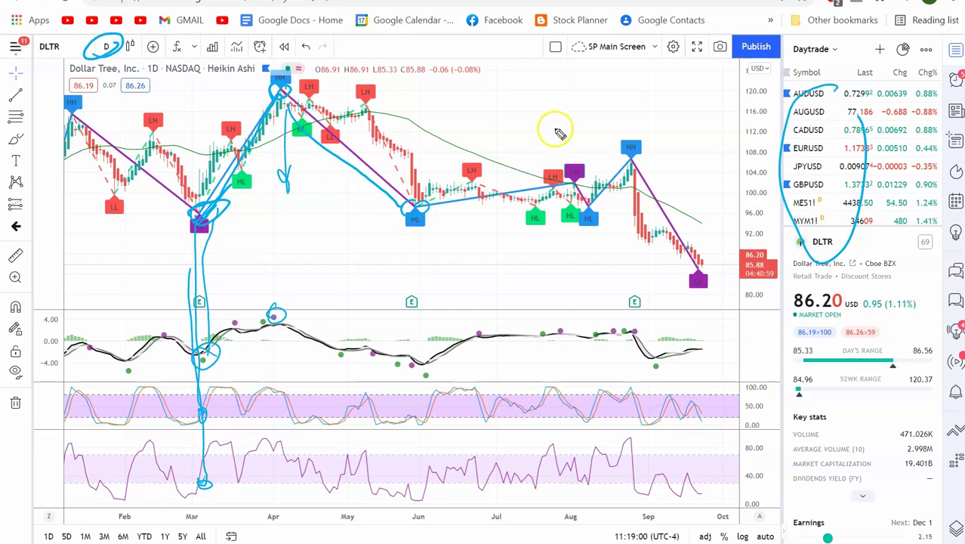
# Underline DLTR, circle the August high and September low, and sketch a question mark
pyautogui.moveTo(34, 54); pyautogui.dragTo(81, 50)
pyautogui.moveTo(634, 156); pyautogui.dragTo(617, 165)
pyautogui.moveTo(703, 271)
pyautogui.mouseDown()
pyautogui.moveTo(692, 276)
pyautogui.moveTo(716, 276)
pyautogui.moveTo(701, 320)
pyautogui.mouseUp()
pyautogui.moveTo(709, 265); pyautogui.dragTo(729, 268)
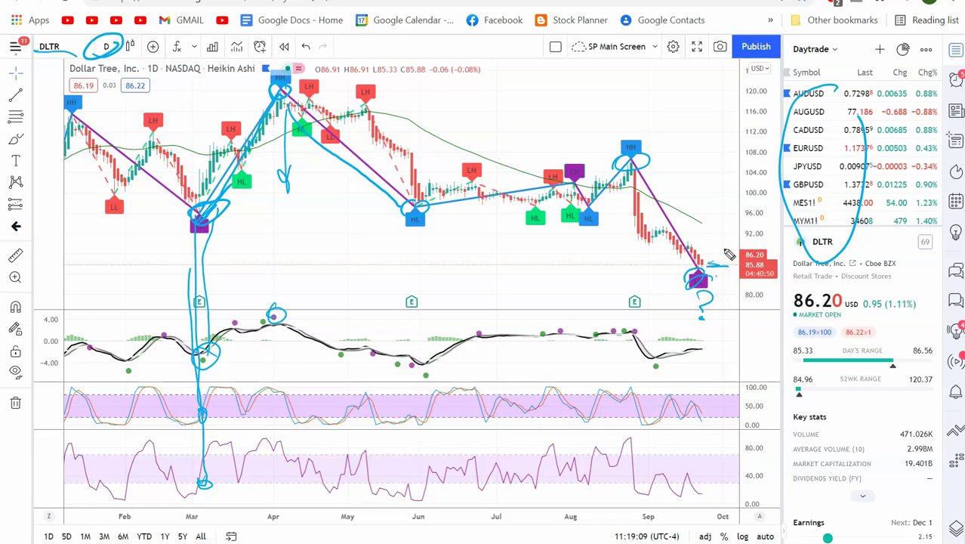
# Zoom into Jul–Sep and sketch rebound arrows on the price, MACD, stochastic and bottom panes
pyautogui.scroll(5, 601, 205)
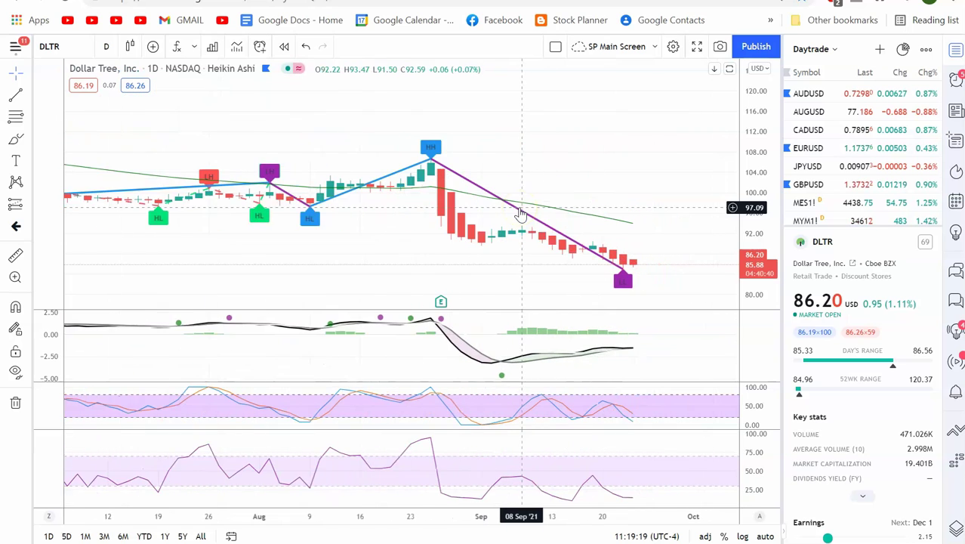
pyautogui.moveTo(600, 206); pyautogui.dragTo(597, 228)
pyautogui.moveTo(596, 298)
pyautogui.mouseDown()
pyautogui.moveTo(597, 311)
pyautogui.moveTo(624, 272)
pyautogui.moveTo(612, 264)
pyautogui.moveTo(619, 278)
pyautogui.moveTo(684, 245)
pyautogui.moveTo(674, 243)
pyautogui.mouseUp()
pyautogui.moveTo(552, 368)
pyautogui.mouseDown()
pyautogui.moveTo(671, 337)
pyautogui.moveTo(620, 333)
pyautogui.mouseUp()
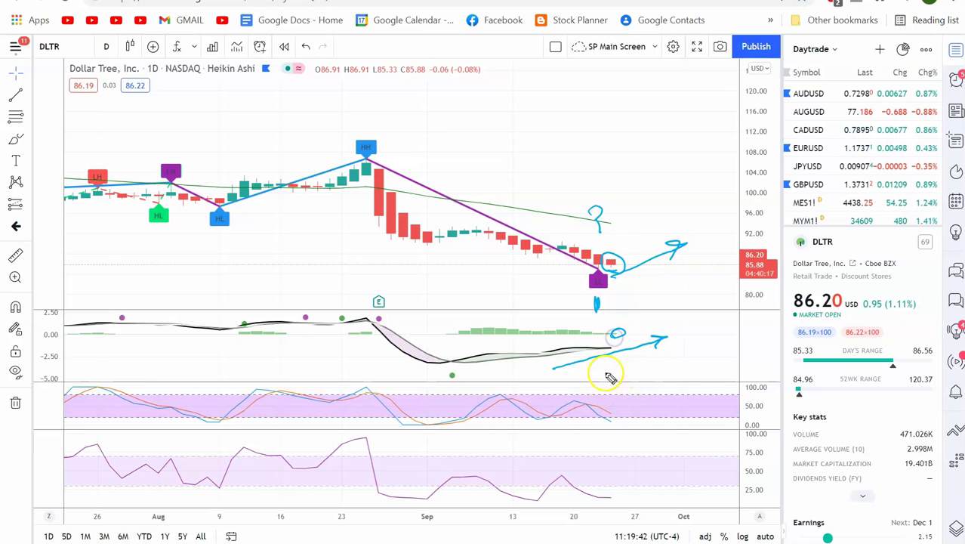
pyautogui.moveTo(603, 414); pyautogui.dragTo(641, 412)
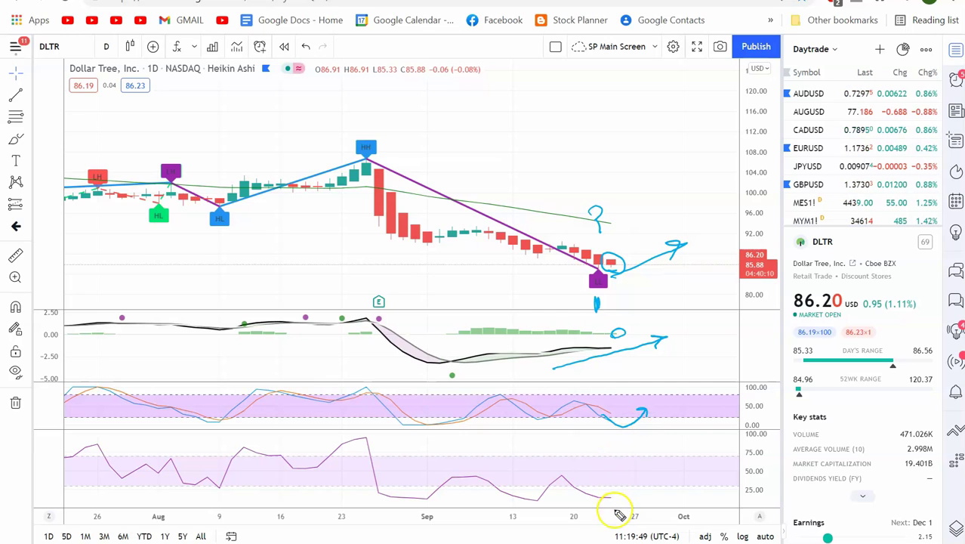
pyautogui.moveTo(614, 498)
pyautogui.mouseDown()
pyautogui.moveTo(642, 478)
pyautogui.moveTo(638, 495)
pyautogui.moveTo(637, 483)
pyautogui.mouseUp()
pyautogui.moveTo(638, 424)
pyautogui.mouseDown()
pyautogui.moveTo(638, 410)
pyautogui.moveTo(643, 416)
pyautogui.mouseUp()
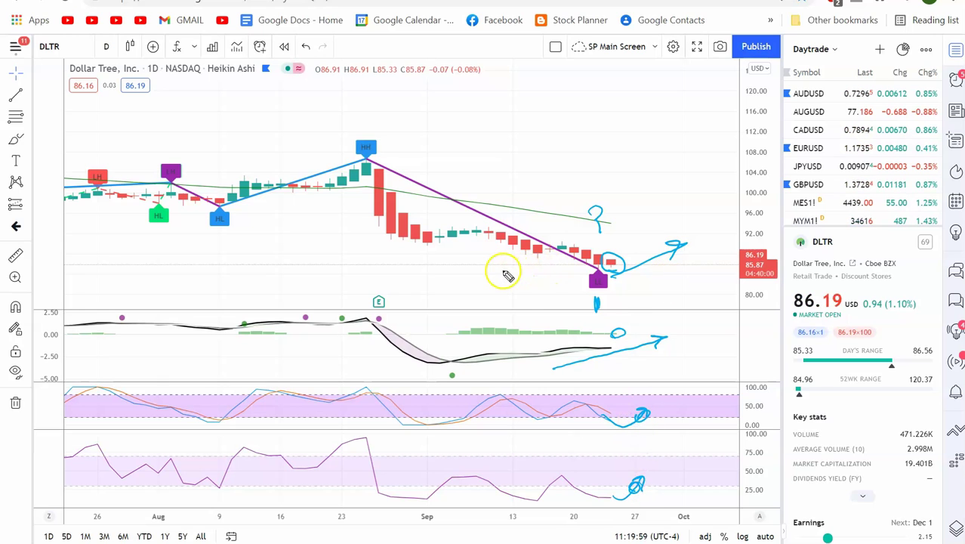
# Draw a horizontal level at the September low labelled 3mo, circle the 100 target, and add a level near 94
pyautogui.moveTo(487, 271); pyautogui.dragTo(733, 275)
pyautogui.moveTo(702, 292); pyautogui.dragTo(708, 306)
pyautogui.moveTo(716, 306)
pyautogui.mouseDown()
pyautogui.moveTo(743, 296)
pyautogui.moveTo(755, 303)
pyautogui.mouseUp()
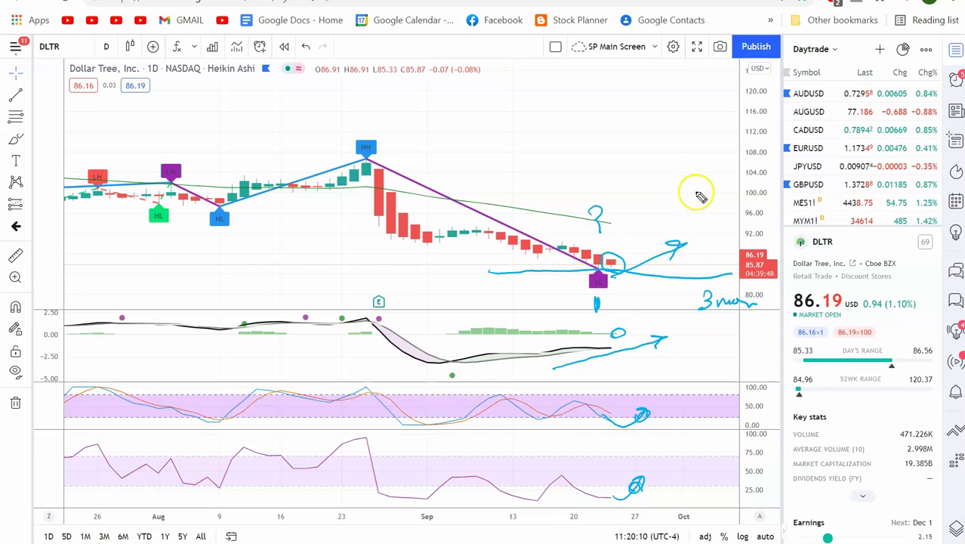
pyautogui.moveTo(706, 198)
pyautogui.mouseDown()
pyautogui.moveTo(711, 189)
pyautogui.moveTo(710, 215)
pyautogui.mouseUp()
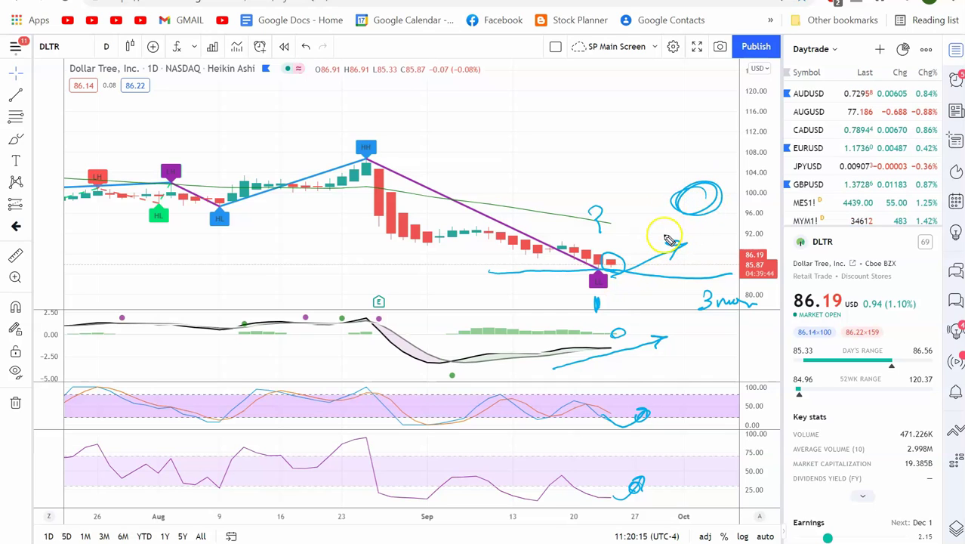
pyautogui.moveTo(452, 228); pyautogui.dragTo(750, 223)
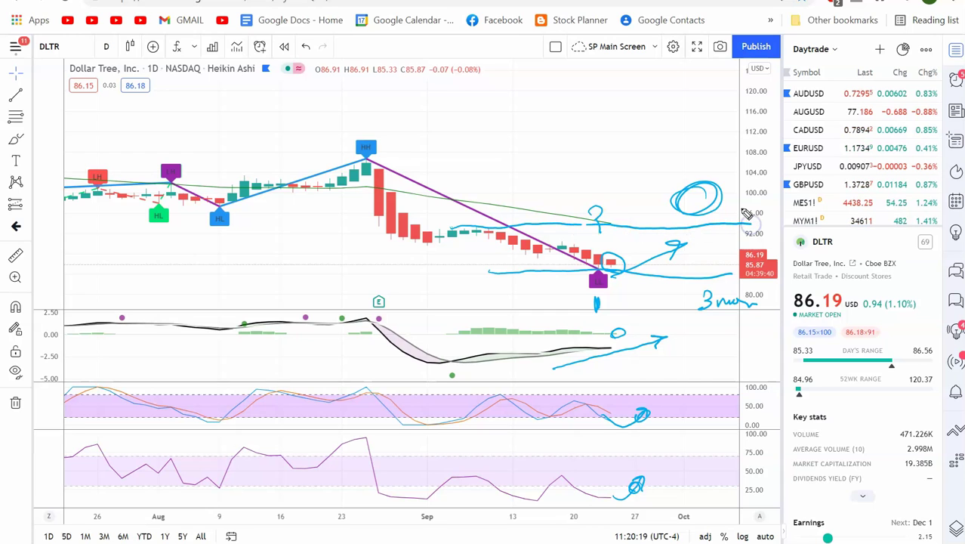
pyautogui.moveTo(438, 210)
pyautogui.mouseDown()
pyautogui.moveTo(427, 218)
pyautogui.moveTo(438, 230)
pyautogui.moveTo(453, 225)
pyautogui.mouseUp()
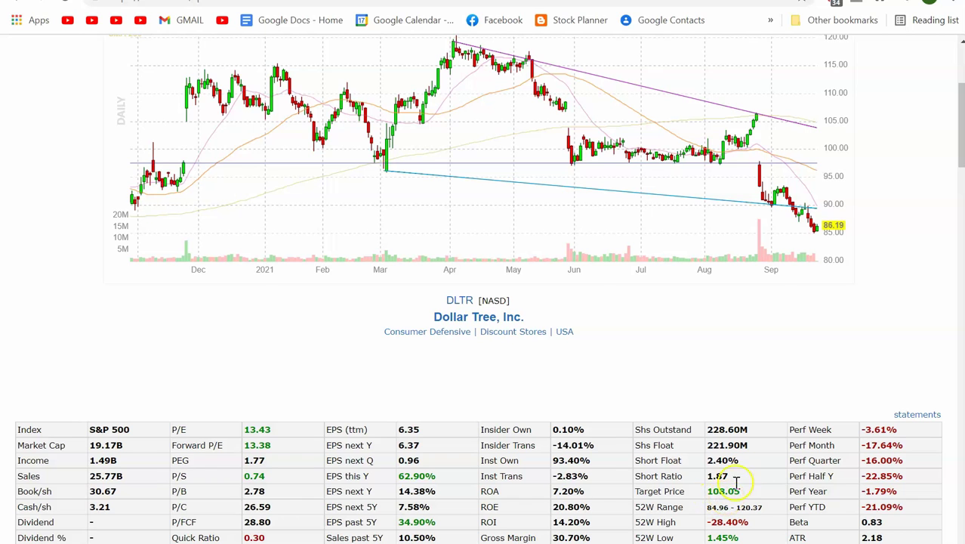
# On the Finviz chart, mark the 108 and 95 levels, label 3mo, and arrow the decline toward 85
pyautogui.scroll(1, 839, 249)
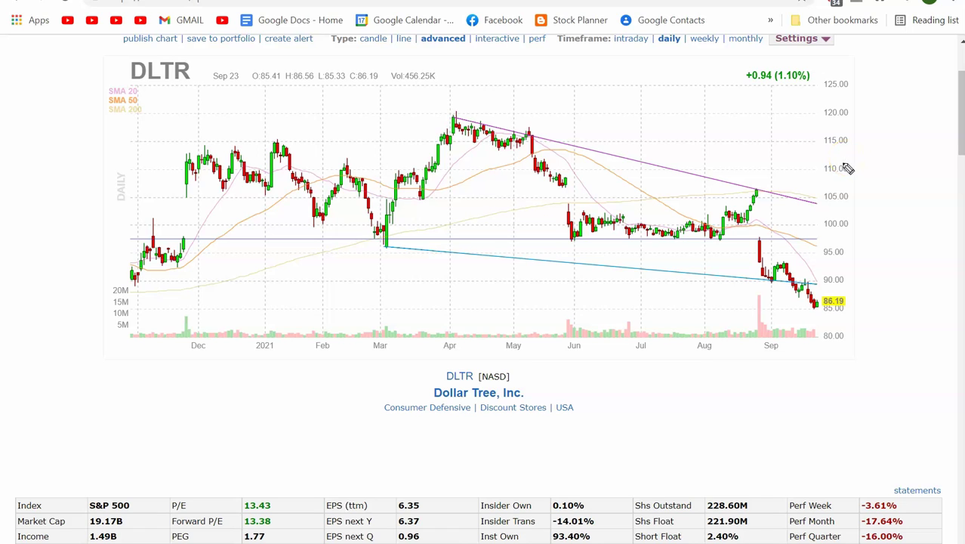
pyautogui.moveTo(836, 184); pyautogui.dragTo(814, 186)
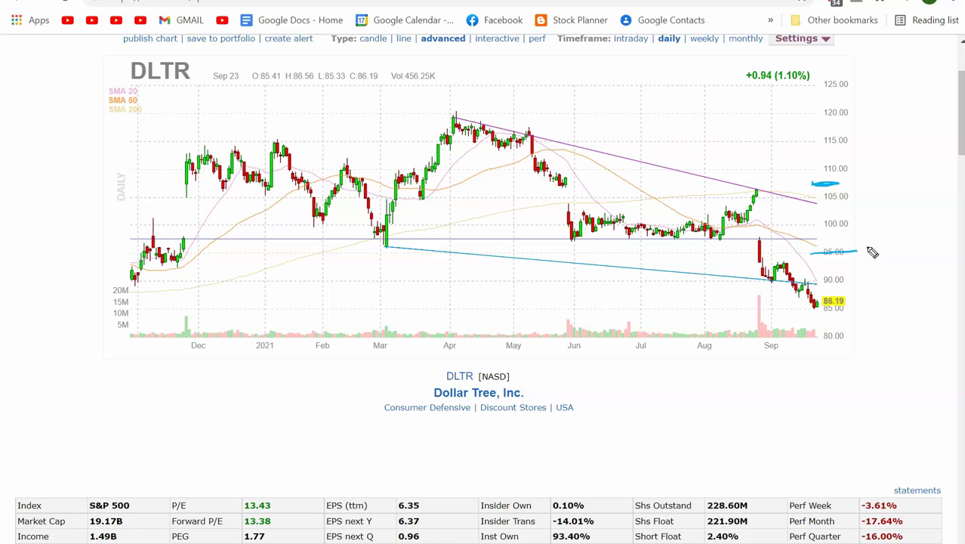
pyautogui.moveTo(869, 248)
pyautogui.mouseDown()
pyautogui.moveTo(871, 262)
pyautogui.moveTo(912, 253)
pyautogui.mouseUp()
pyautogui.moveTo(756, 221); pyautogui.dragTo(758, 230)
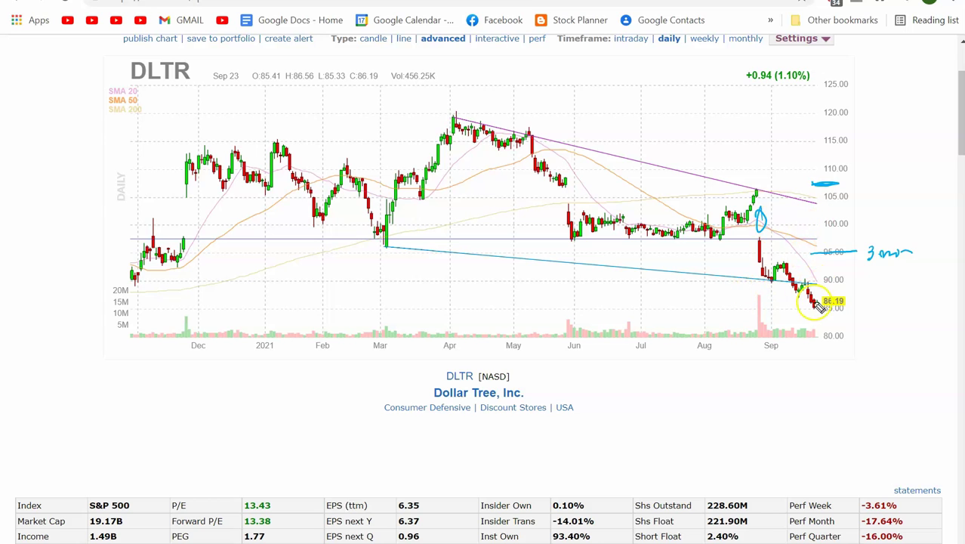
pyautogui.moveTo(734, 259); pyautogui.dragTo(767, 289)
pyautogui.moveTo(806, 317); pyautogui.dragTo(790, 327)
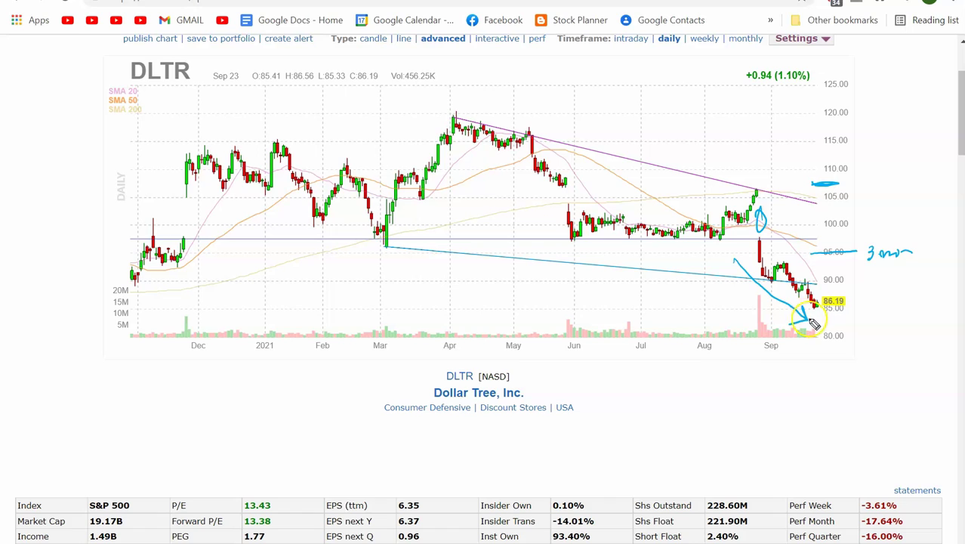
# Circle the April peak near 120 and scroll down to the fundamentals
pyautogui.moveTo(456, 122); pyautogui.dragTo(436, 141)
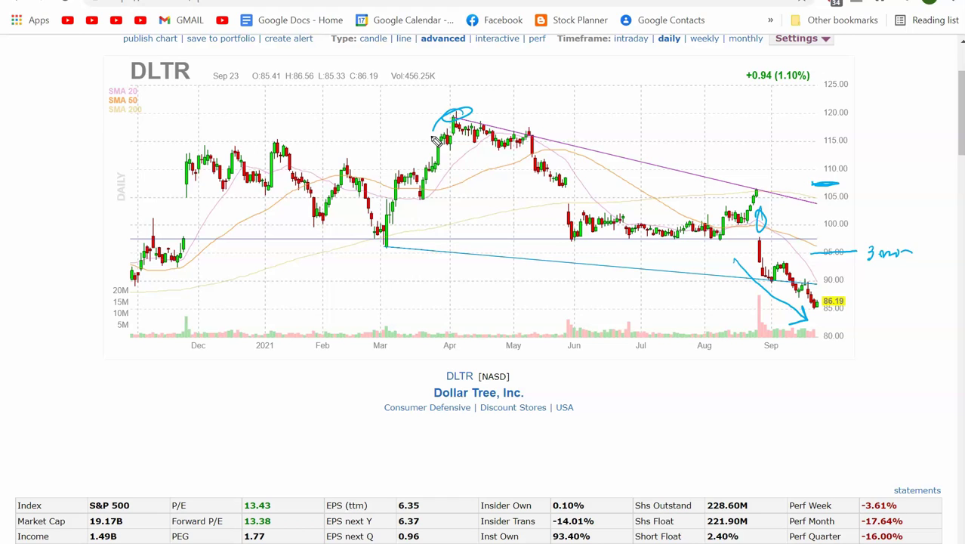
pyautogui.scroll(-3, 252, 289)
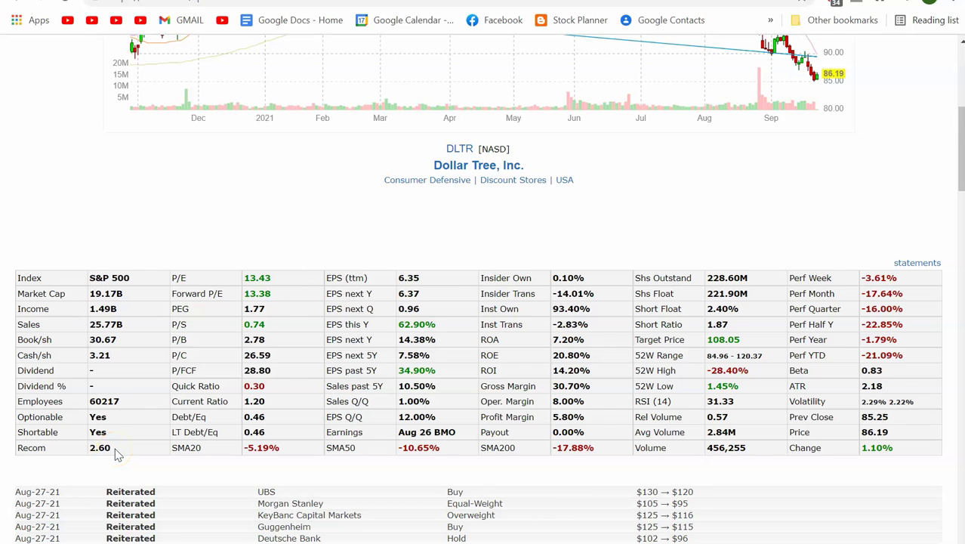
pyautogui.scroll(-2, 117, 454)
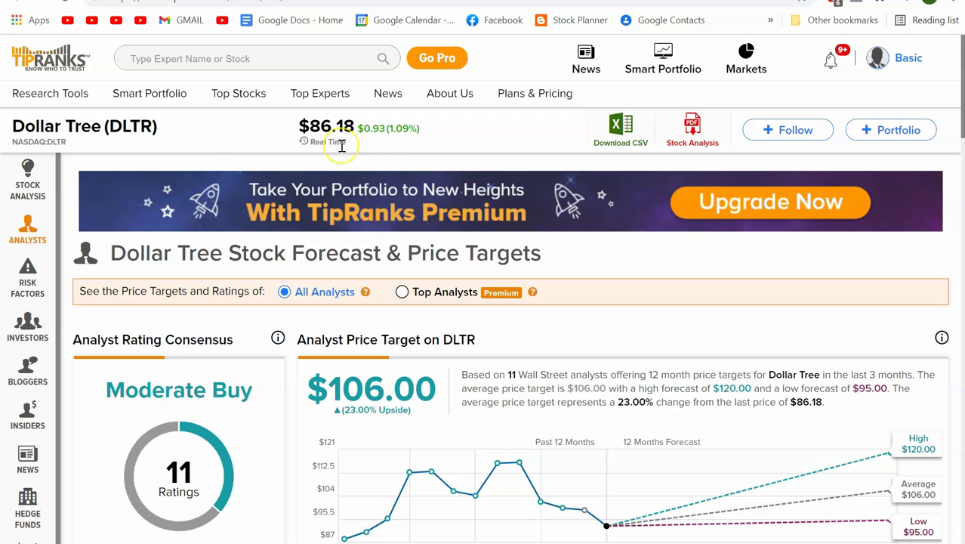
# Open the TipRanks Dollar Tree analysis page and scroll through Stock Chart, Stock Stats and Financials to News
pyautogui.scroll(-2, 390, 412)
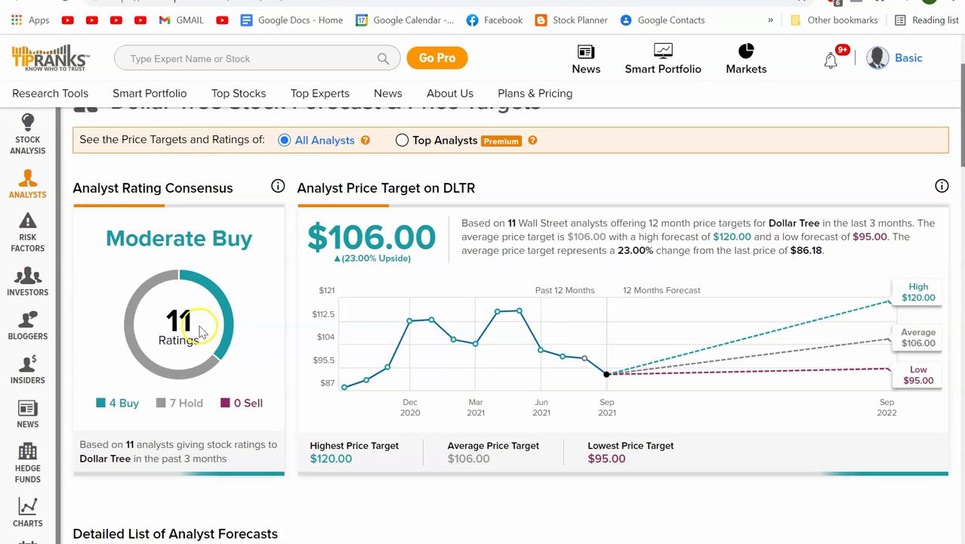
pyautogui.click(30, 142)
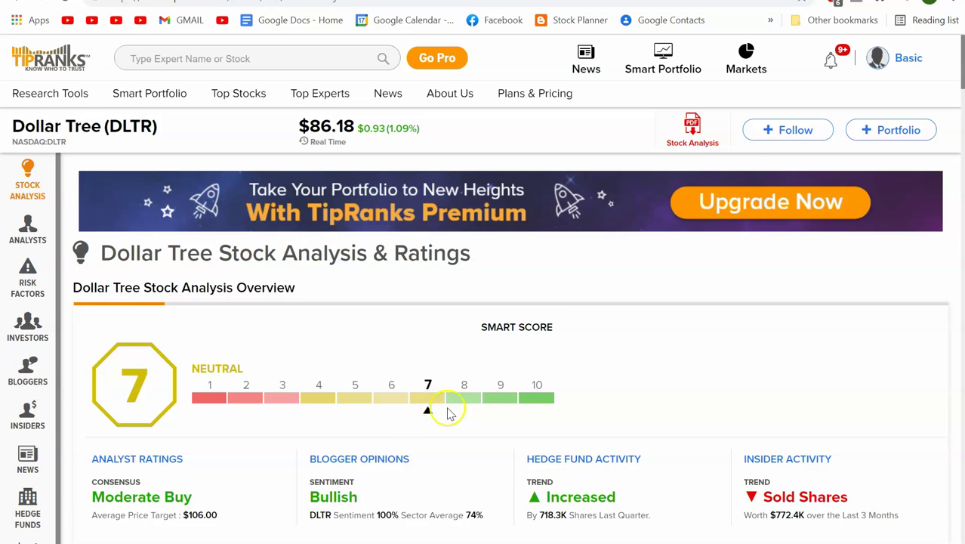
pyautogui.scroll(-4, 448, 409)
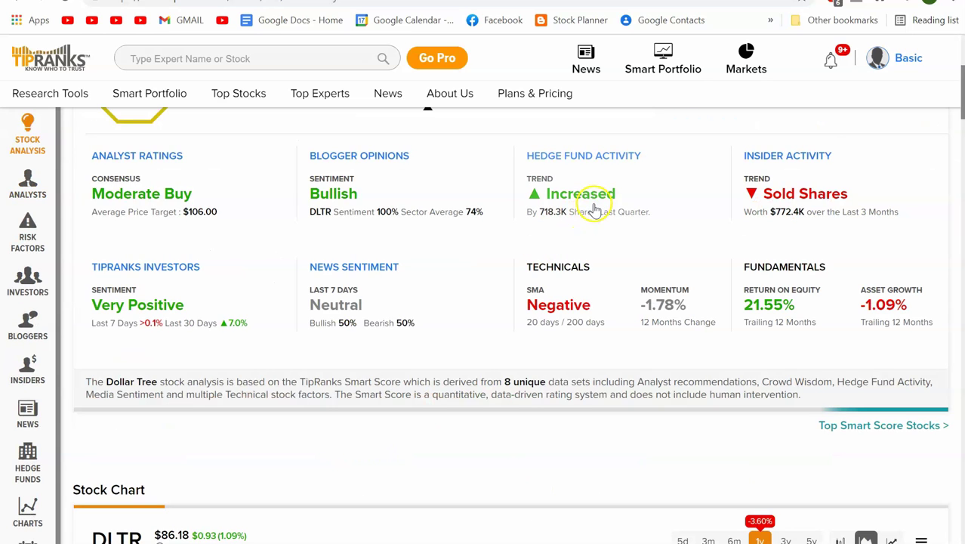
pyautogui.scroll(-4, 582, 226)
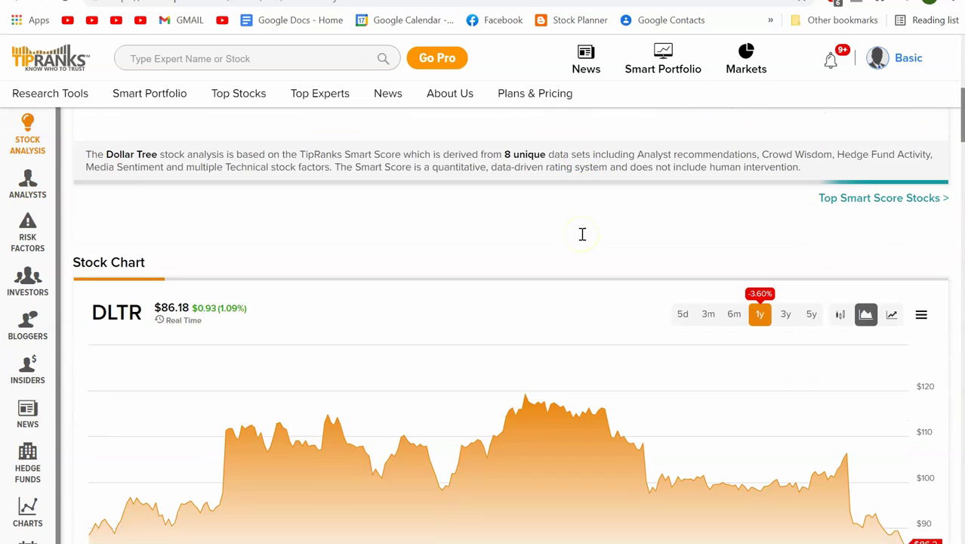
pyautogui.scroll(-2, 582, 240)
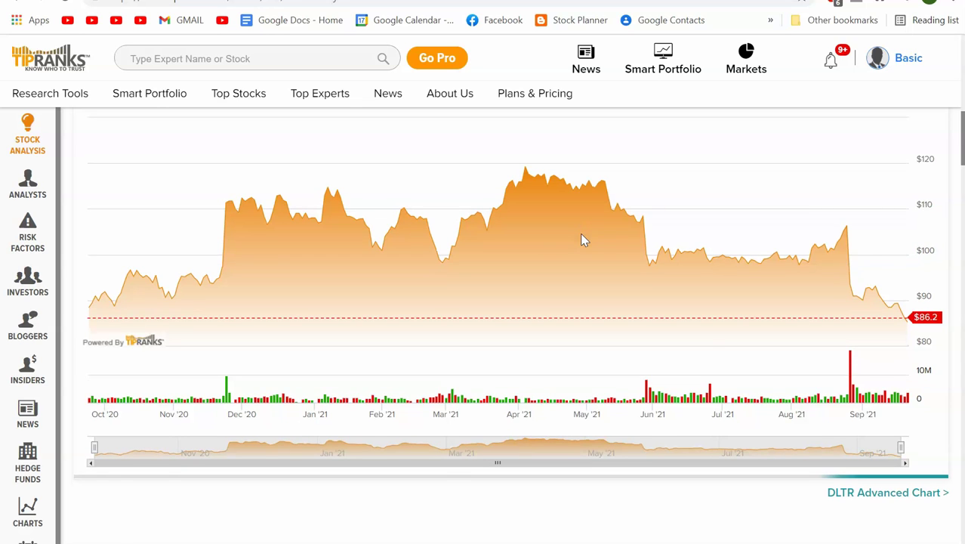
pyautogui.scroll(-4, 581, 240)
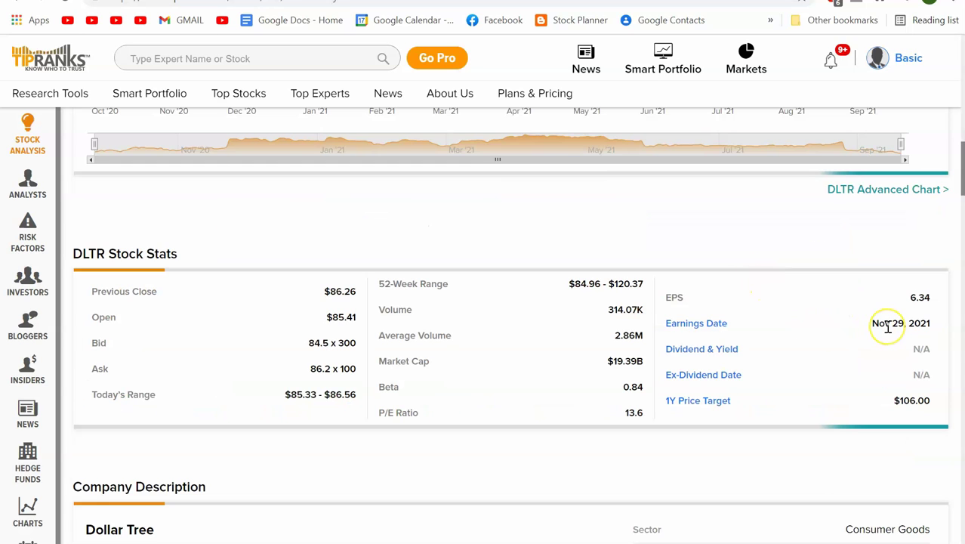
pyautogui.scroll(-8, 868, 340)
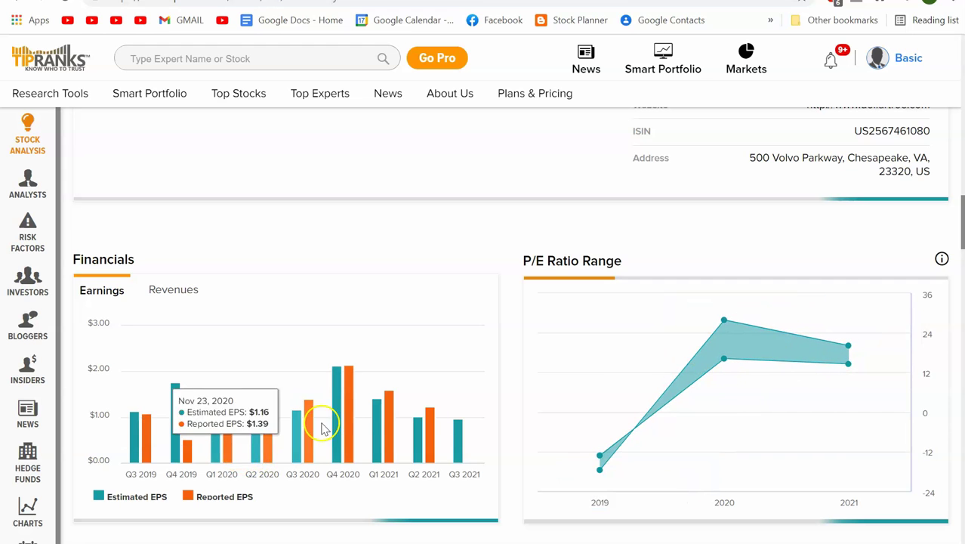
pyautogui.scroll(-4, 312, 347)
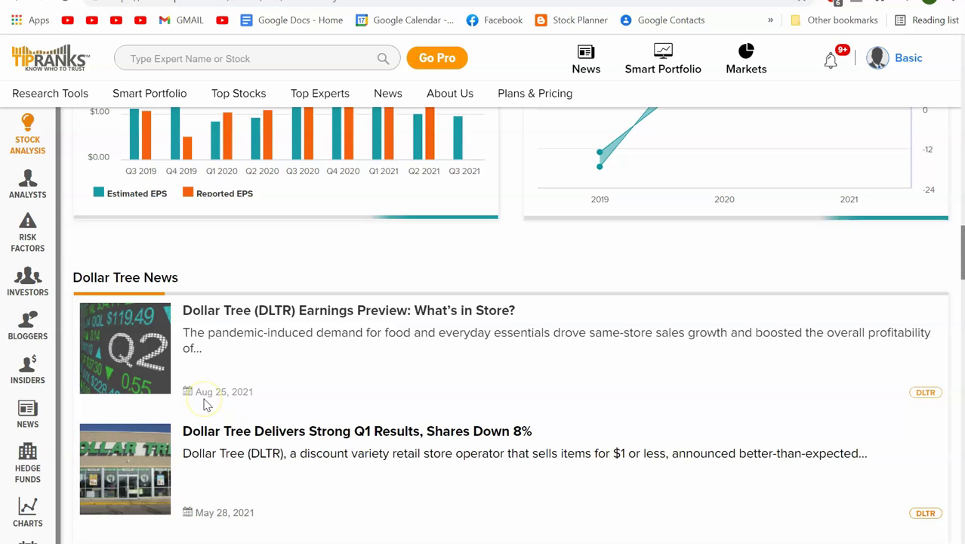
# Switch to the Simply Wall St Dollar Tree report and inspect the snowflake segments
pyautogui.hotkey('ctrl', 'Tab')
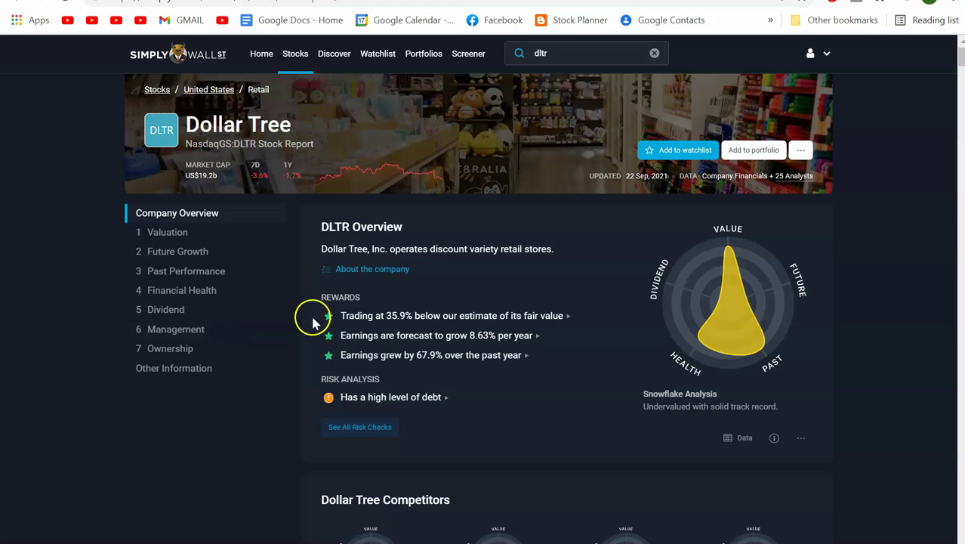
pyautogui.moveTo(730, 345)
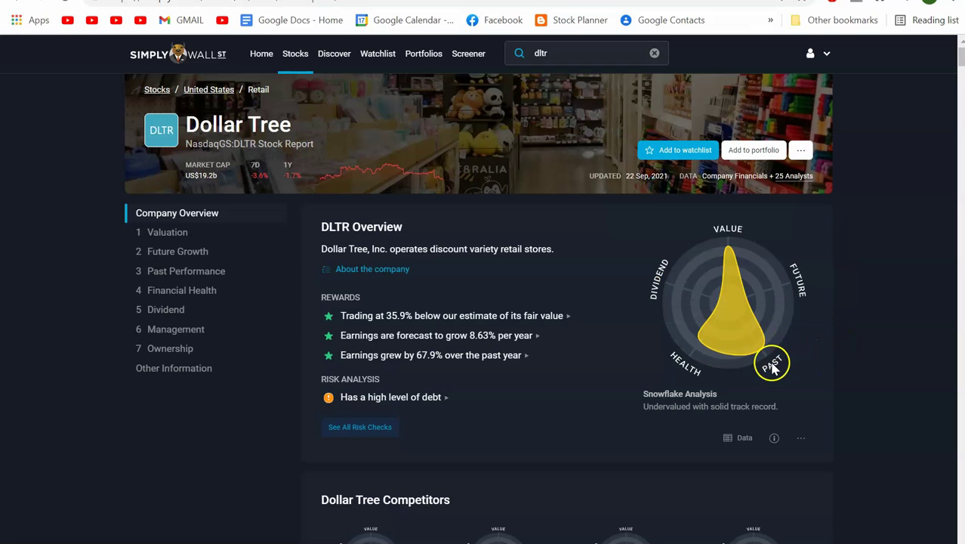
pyautogui.moveTo(765, 356)
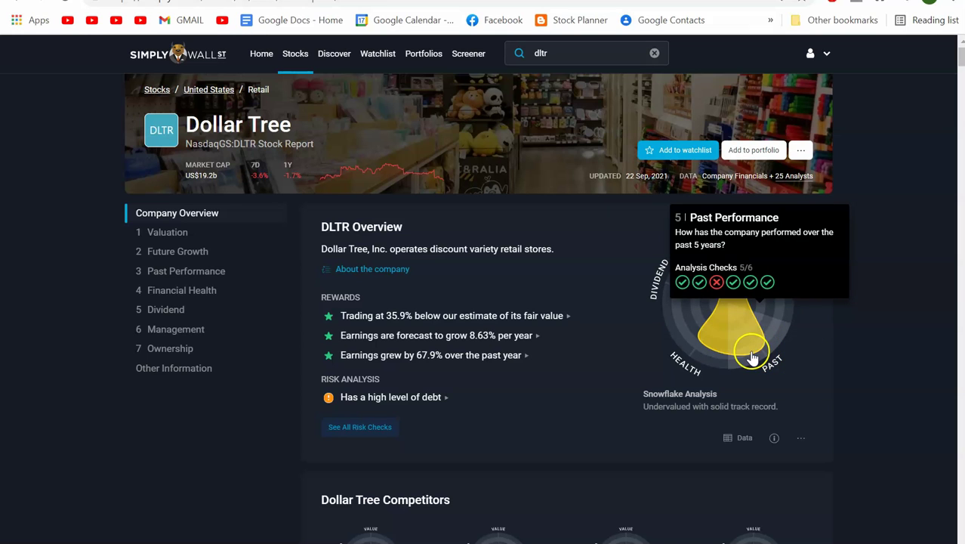
pyautogui.moveTo(706, 358)
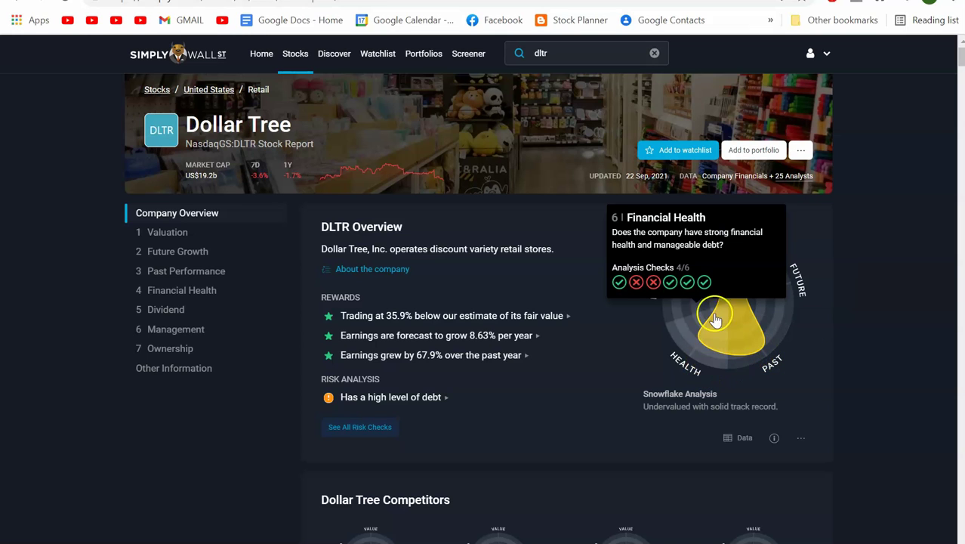
pyautogui.moveTo(730, 268)
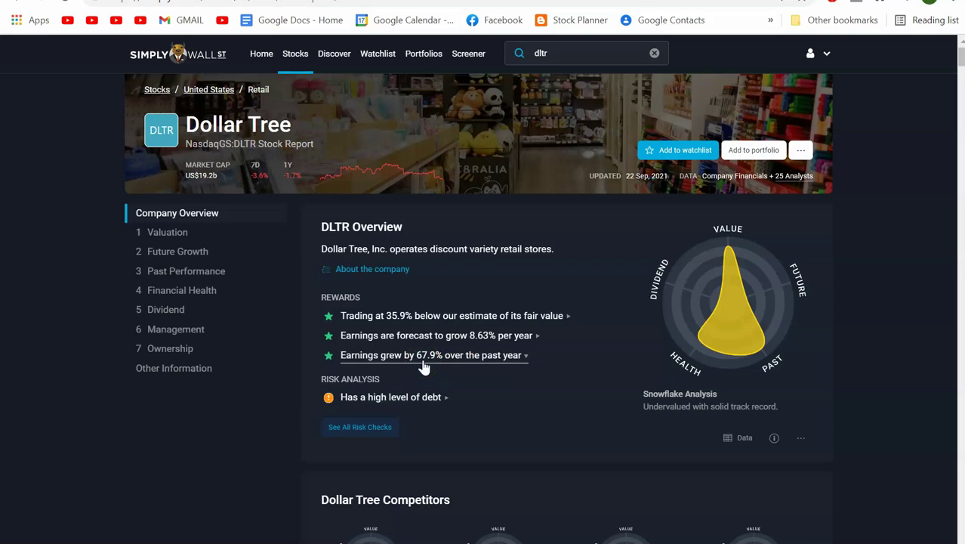
# Scroll past Competitors and Price History to Valuation: 35.9% undervalued against US$133.06 fair value
pyautogui.scroll(-3, 422, 366)
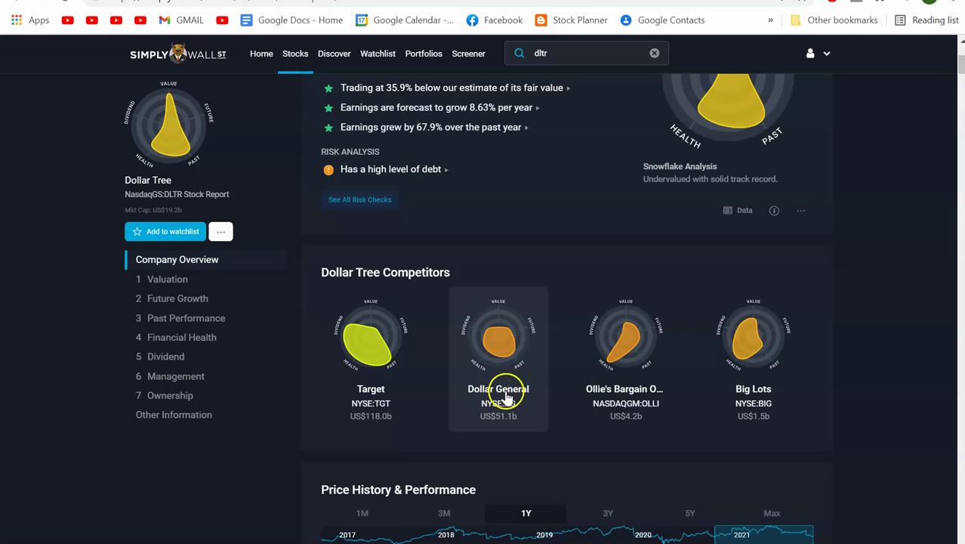
pyautogui.scroll(1, 383, 441)
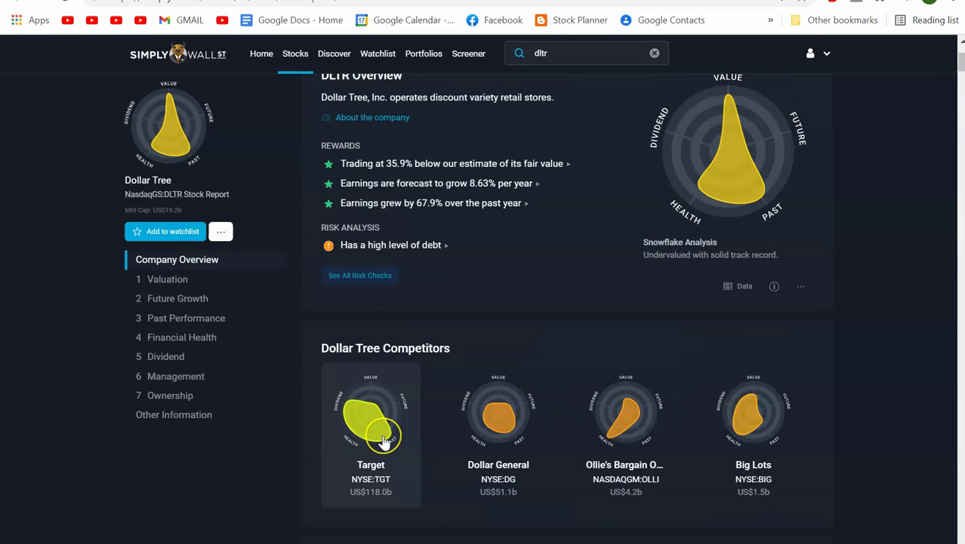
pyautogui.moveTo(735, 157)
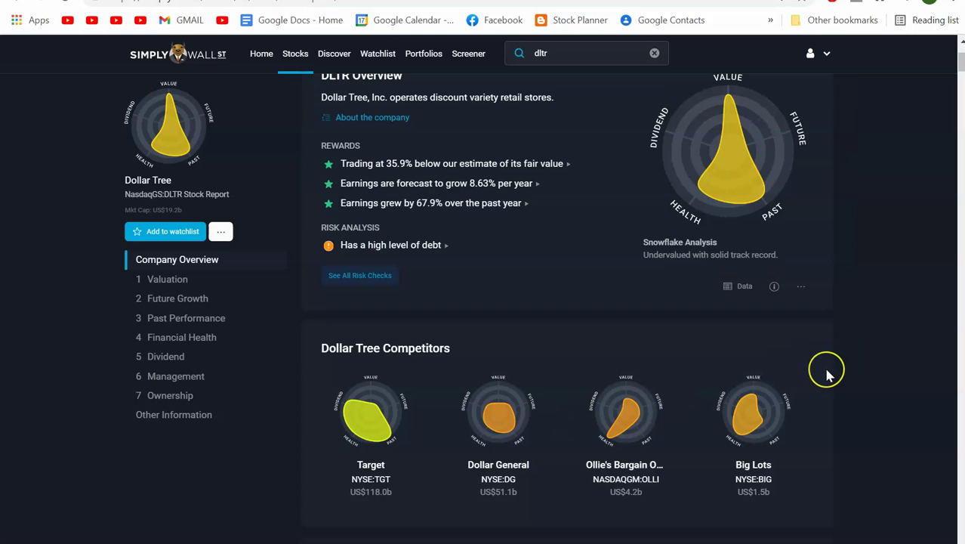
pyautogui.scroll(-1, 825, 371)
pyautogui.scroll(-3, 827, 375)
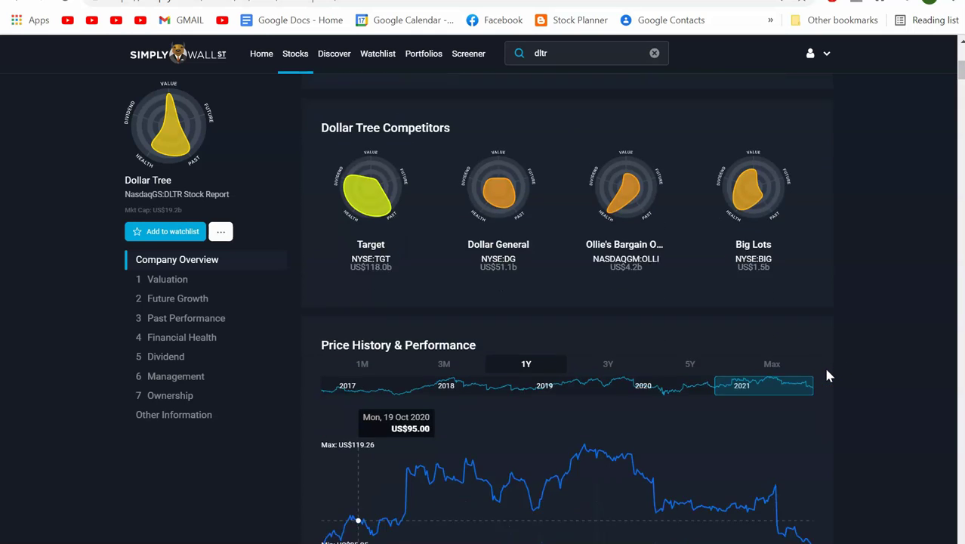
pyautogui.scroll(-5, 827, 360)
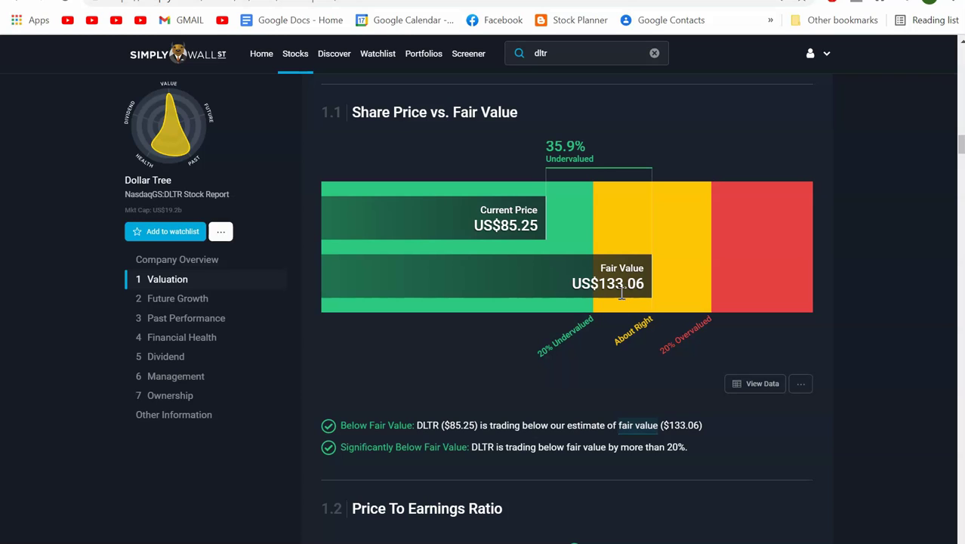
# Review the Analyst Future Growth Forecasts, then return to the TradingView DLTR chart
pyautogui.scroll(-10, 621, 295)
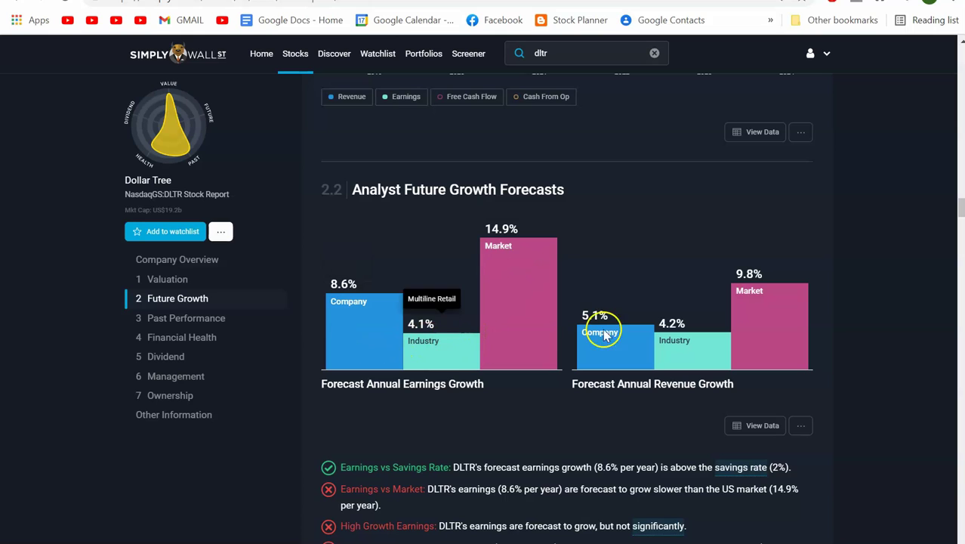
pyautogui.scroll(-6, 642, 347)
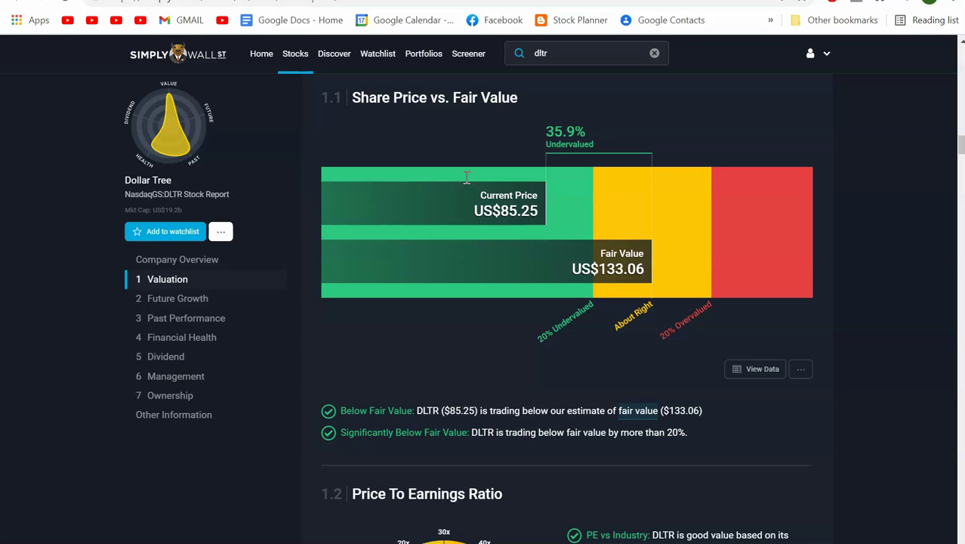
pyautogui.click(416, 110)
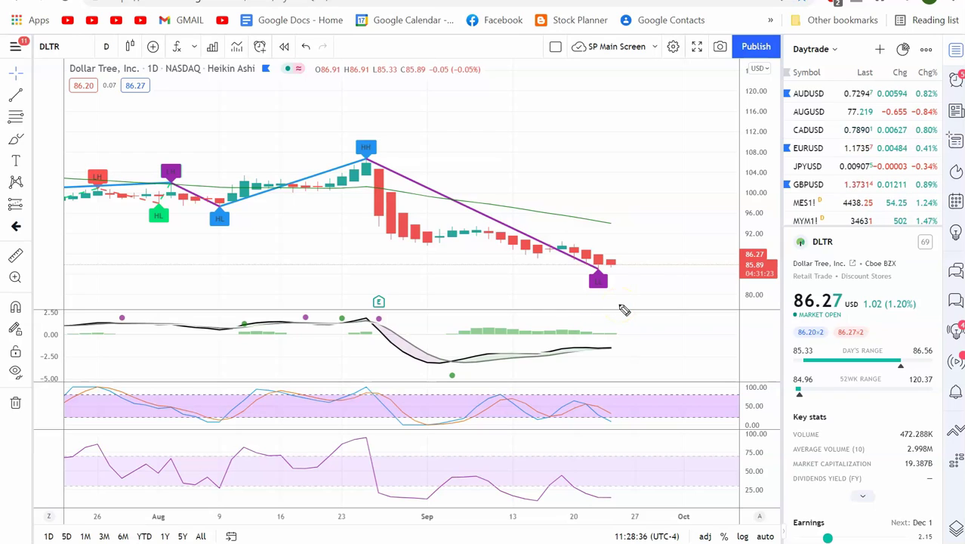
# Sketch blue upward rebound arrows on the price, MACD, stochastic and bottom indicator panes
pyautogui.moveTo(632, 258); pyautogui.dragTo(612, 270)
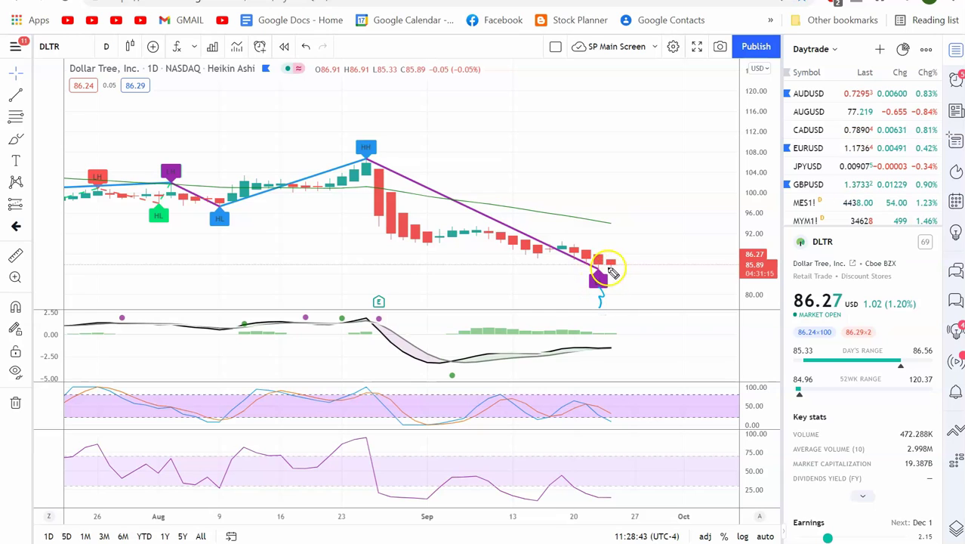
pyautogui.moveTo(612, 273)
pyautogui.mouseDown()
pyautogui.moveTo(674, 222)
pyautogui.moveTo(669, 240)
pyautogui.mouseUp()
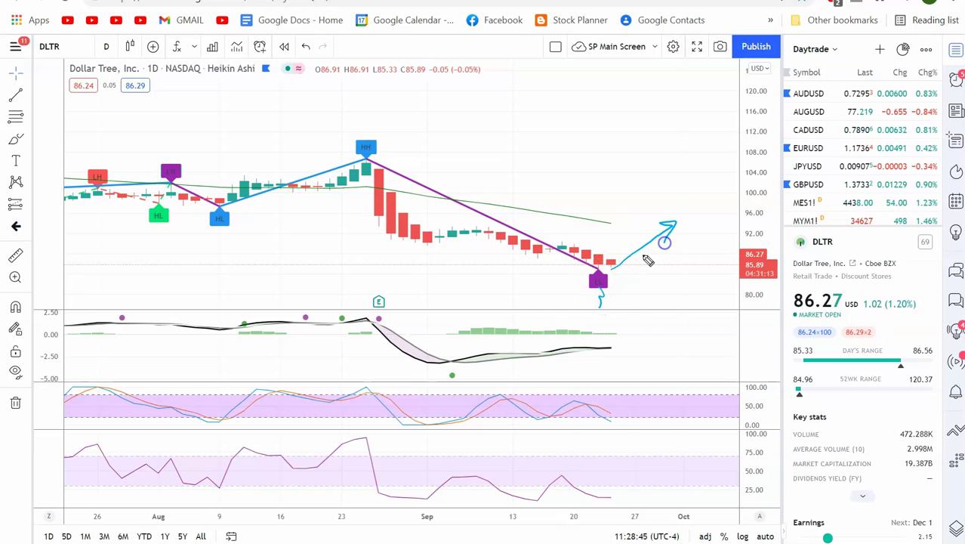
pyautogui.moveTo(554, 370); pyautogui.dragTo(664, 336)
pyautogui.moveTo(603, 417); pyautogui.dragTo(644, 406)
pyautogui.moveTo(602, 499)
pyautogui.mouseDown()
pyautogui.moveTo(625, 501)
pyautogui.moveTo(634, 480)
pyautogui.moveTo(636, 493)
pyautogui.mouseUp()
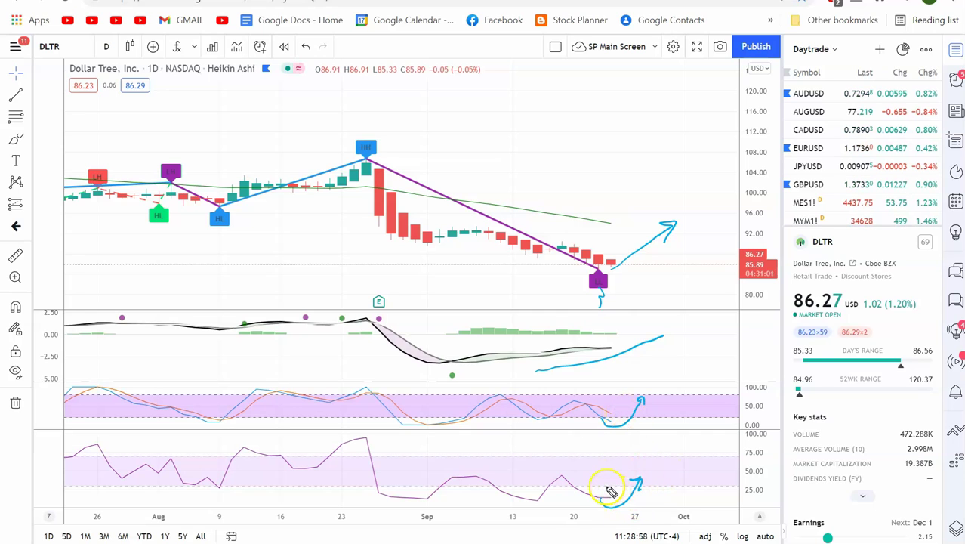
# Circle the two bottom-pane lows, sketch an alternative downward path, and mark a level near 92
pyautogui.moveTo(595, 495)
pyautogui.mouseDown()
pyautogui.moveTo(623, 506)
pyautogui.moveTo(616, 474)
pyautogui.mouseUp()
pyautogui.moveTo(545, 485)
pyautogui.mouseDown()
pyautogui.moveTo(528, 508)
pyautogui.moveTo(550, 480)
pyautogui.mouseUp()
pyautogui.moveTo(624, 275); pyautogui.dragTo(694, 293)
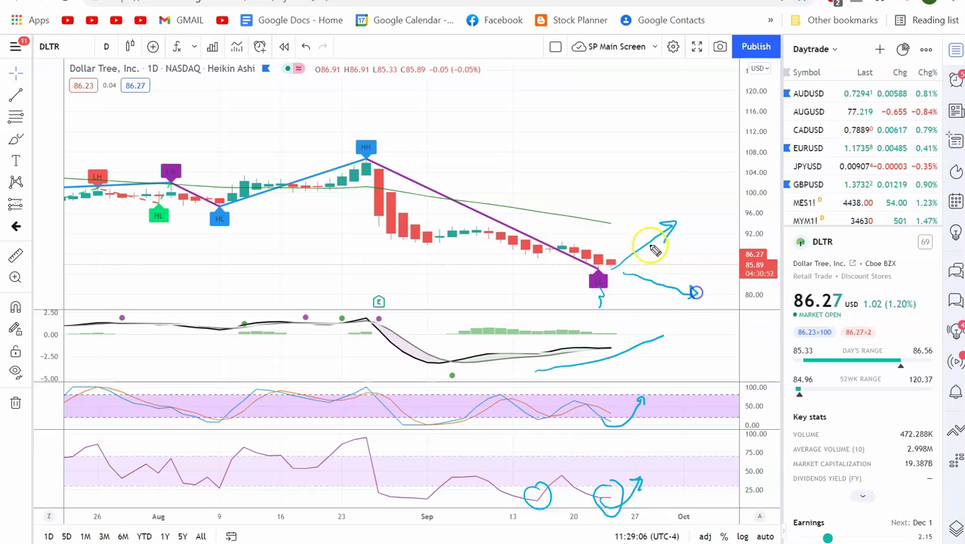
pyautogui.moveTo(470, 227)
pyautogui.mouseDown()
pyautogui.moveTo(737, 237)
pyautogui.moveTo(751, 223)
pyautogui.mouseUp()
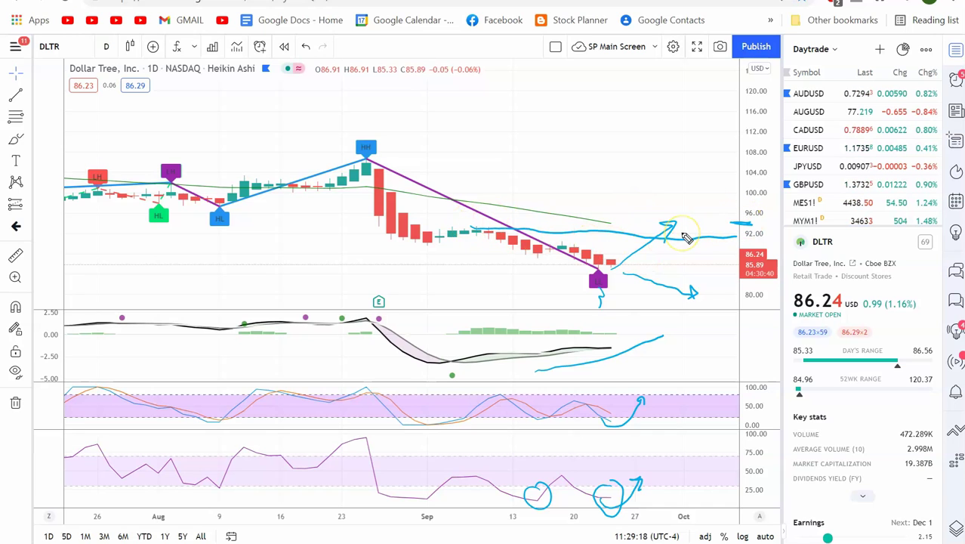
# Turn the 95 label into a $95 target, circle the zone above 96, then go to OptionStrat
pyautogui.moveTo(677, 101)
pyautogui.mouseDown()
pyautogui.moveTo(700, 97)
pyautogui.moveTo(696, 127)
pyautogui.mouseUp()
pyautogui.moveTo(709, 104); pyautogui.dragTo(707, 119)
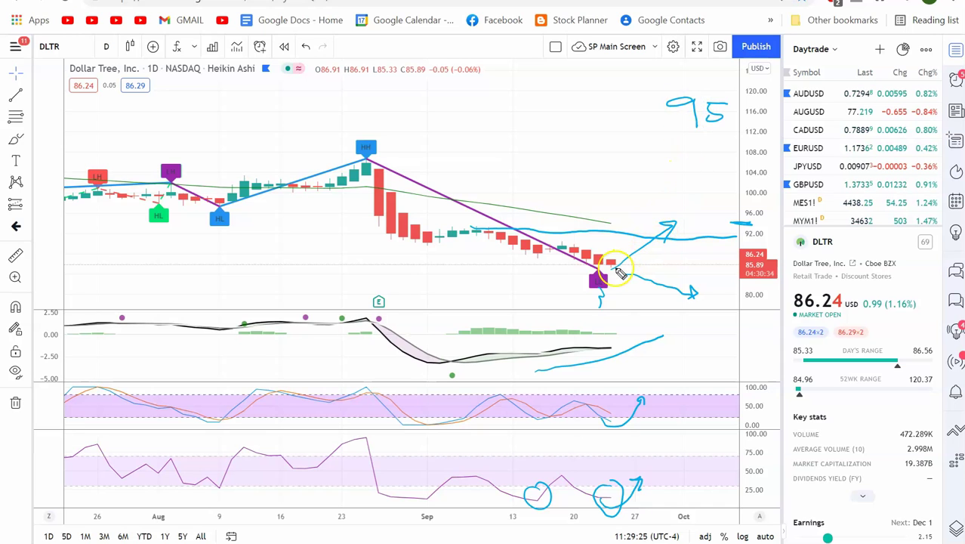
pyautogui.moveTo(669, 97)
pyautogui.mouseDown()
pyautogui.moveTo(654, 115)
pyautogui.moveTo(660, 123)
pyautogui.mouseUp()
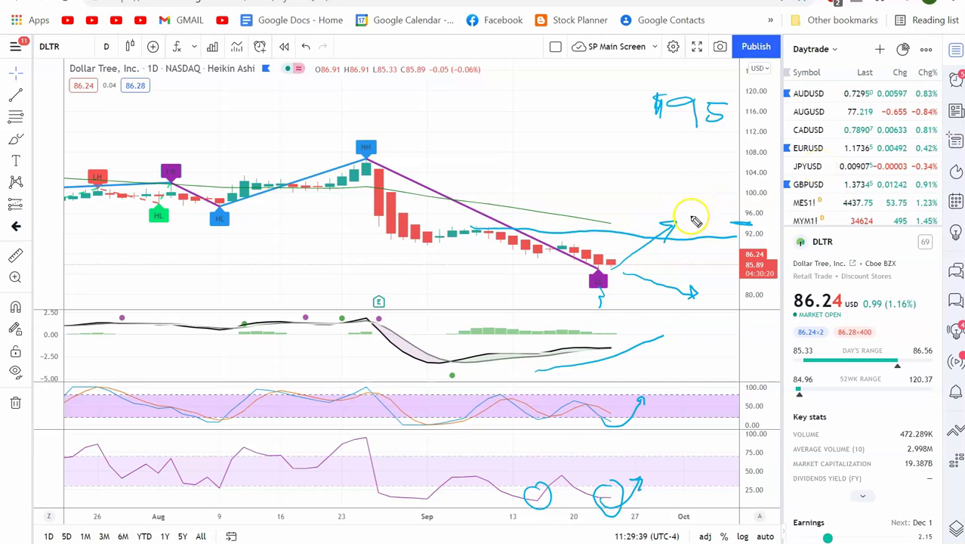
pyautogui.moveTo(728, 194)
pyautogui.mouseDown()
pyautogui.moveTo(679, 188)
pyautogui.moveTo(744, 208)
pyautogui.moveTo(697, 195)
pyautogui.mouseUp()
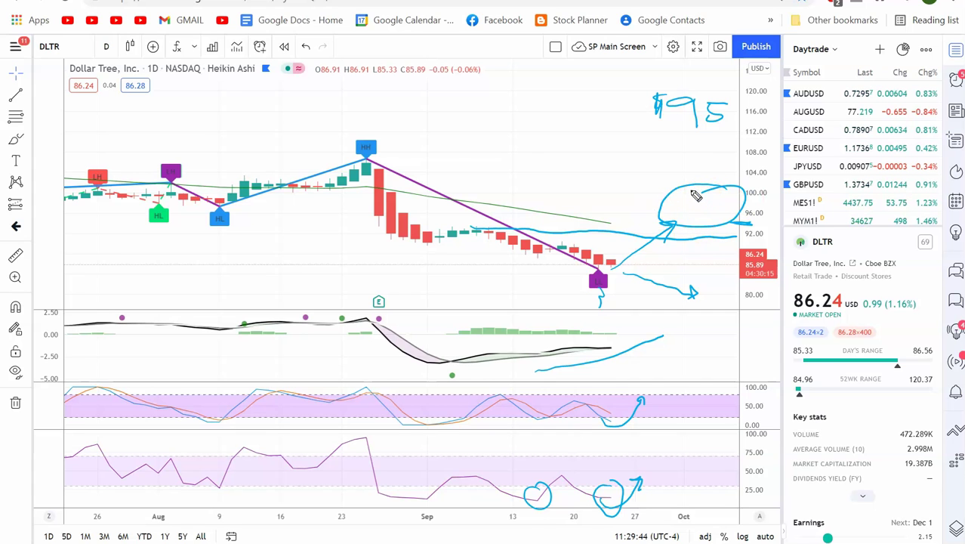
pyautogui.click(641, 300)
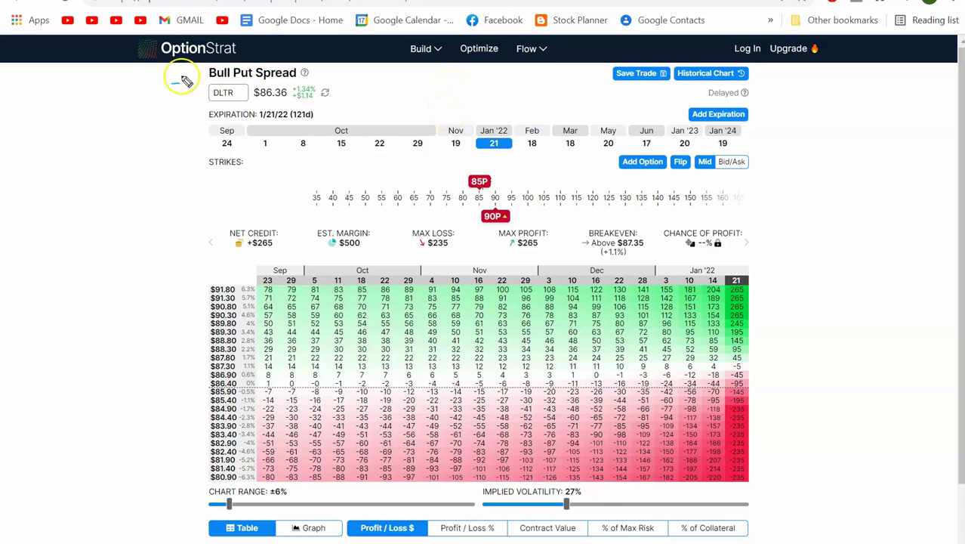
pyautogui.moveTo(168, 84); pyautogui.dragTo(364, 79)
pyautogui.moveTo(507, 110)
pyautogui.mouseDown()
pyautogui.moveTo(469, 140)
pyautogui.moveTo(521, 127)
pyautogui.moveTo(513, 109)
pyautogui.mouseUp()
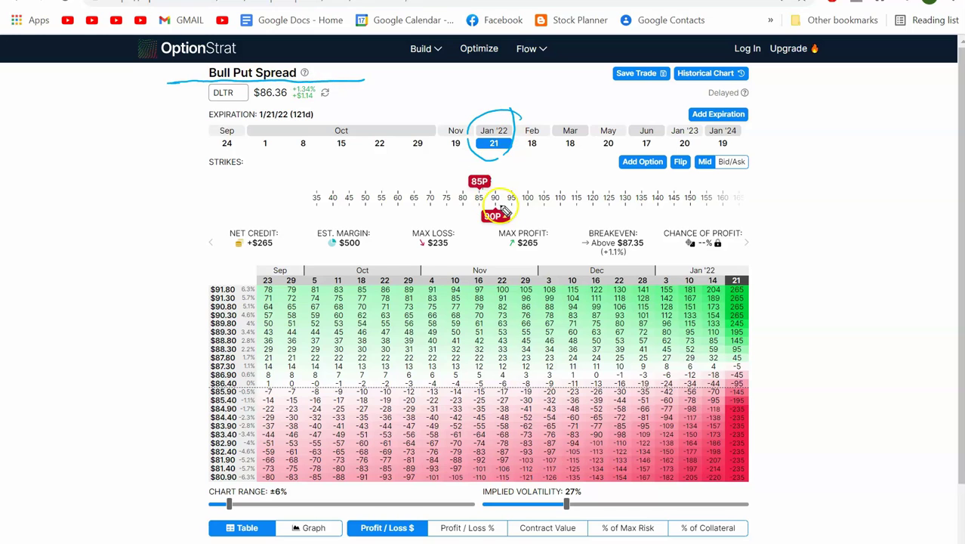
pyautogui.moveTo(574, 248); pyautogui.dragTo(595, 246)
pyautogui.moveTo(662, 240)
pyautogui.mouseDown()
pyautogui.moveTo(661, 214)
pyautogui.moveTo(651, 223)
pyautogui.moveTo(750, 189)
pyautogui.mouseUp()
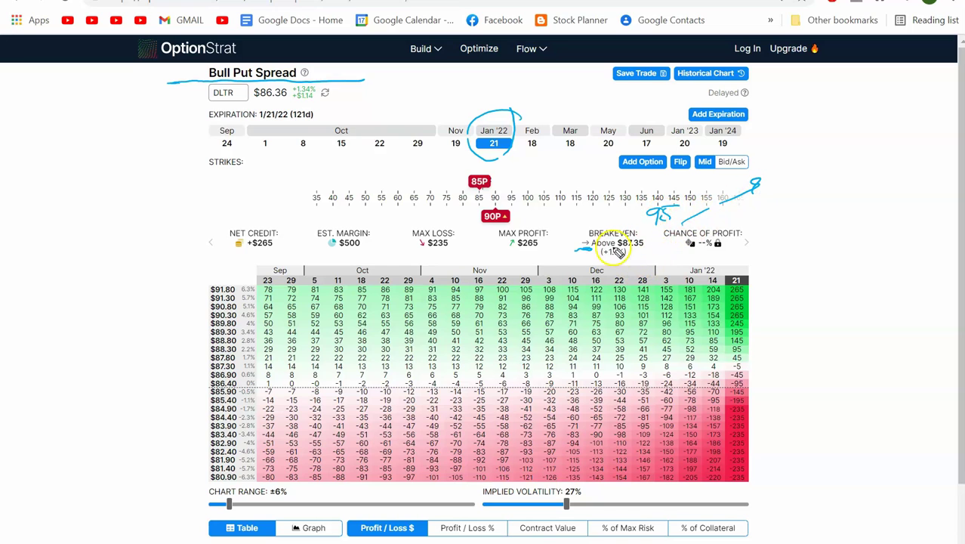
pyautogui.moveTo(603, 246); pyautogui.dragTo(656, 246)
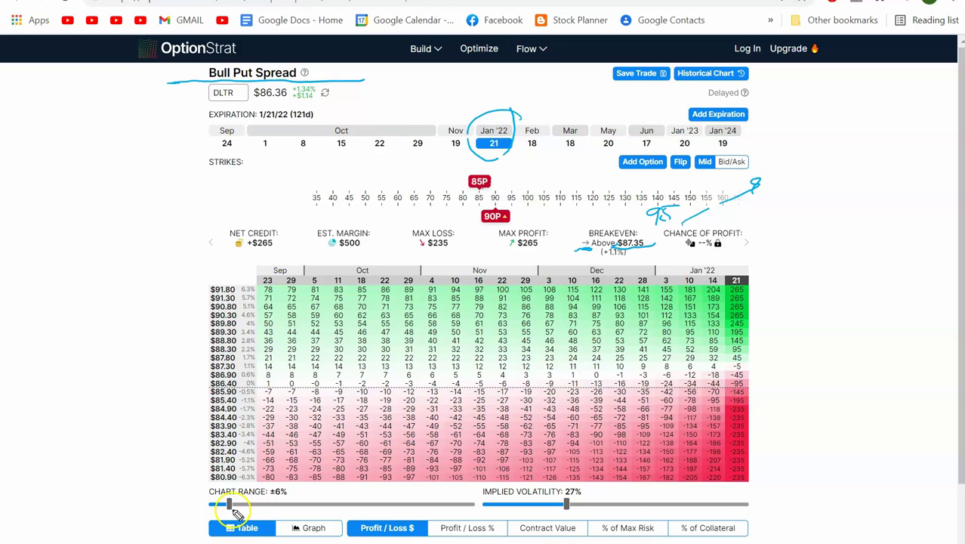
pyautogui.click(155, 531)
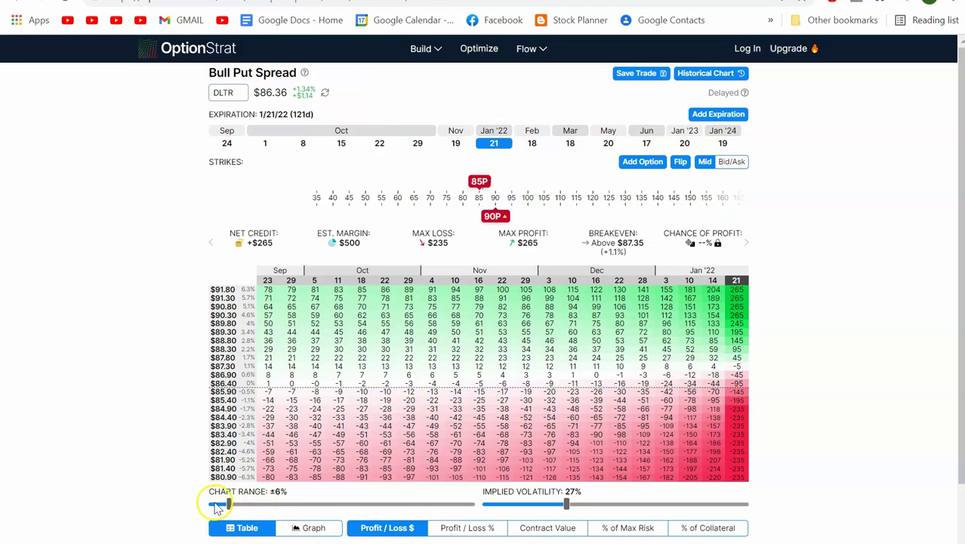
# Widen the Chart Range from ±6% to ±8% and flag the $93 row with a handwritten arrow
pyautogui.moveTo(228, 504)
pyautogui.mouseDown()
pyautogui.moveTo(240, 504)
pyautogui.moveTo(231, 505)
pyautogui.mouseUp()
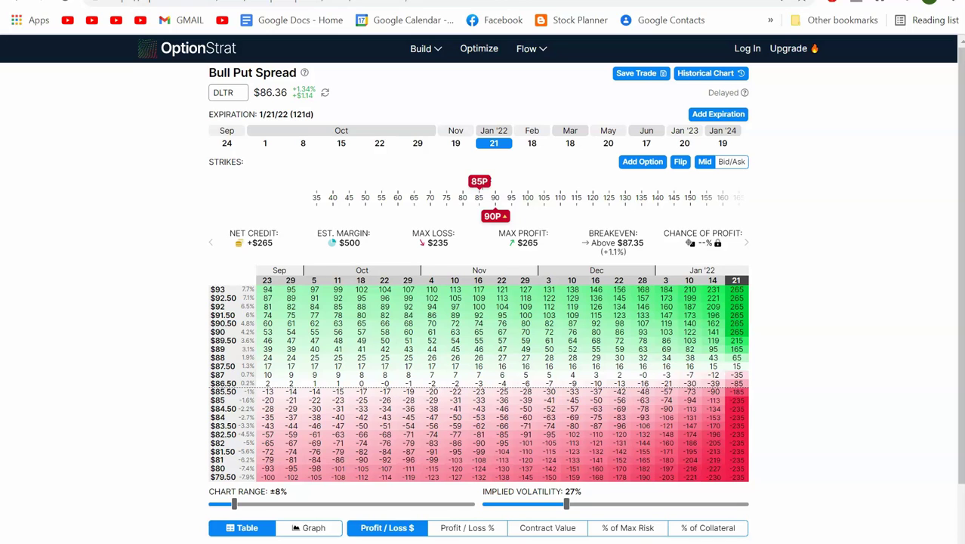
pyautogui.moveTo(169, 289)
pyautogui.mouseDown()
pyautogui.moveTo(203, 292)
pyautogui.moveTo(198, 299)
pyautogui.mouseUp()
pyautogui.moveTo(128, 274)
pyautogui.mouseDown()
pyautogui.moveTo(143, 302)
pyautogui.moveTo(114, 284)
pyautogui.moveTo(105, 298)
pyautogui.mouseUp()
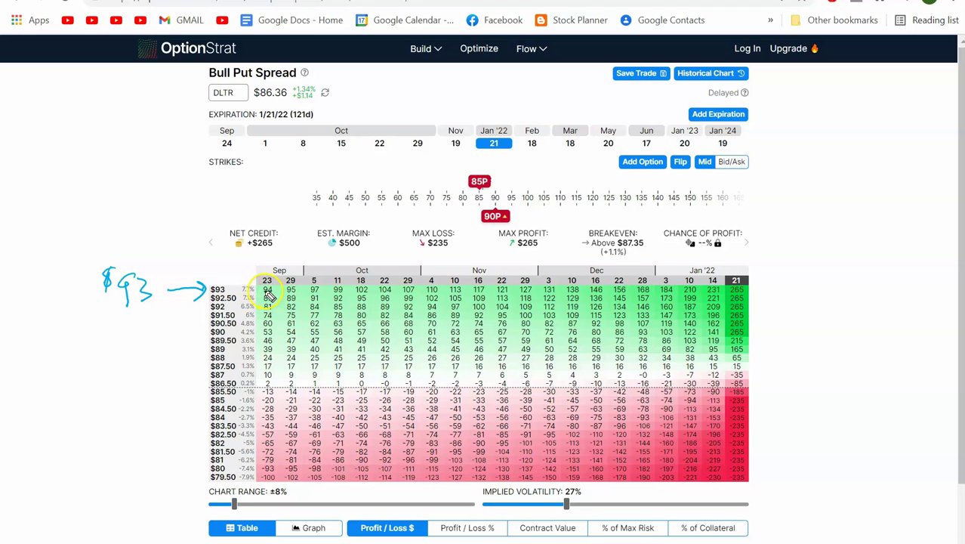
# Mark the $93 row and -7.9% move, and draw a labelled SL line at $83.50
pyautogui.moveTo(255, 297); pyautogui.dragTo(324, 290)
pyautogui.moveTo(248, 473)
pyautogui.mouseDown()
pyautogui.moveTo(261, 478)
pyautogui.moveTo(252, 470)
pyautogui.moveTo(230, 480)
pyautogui.mouseUp()
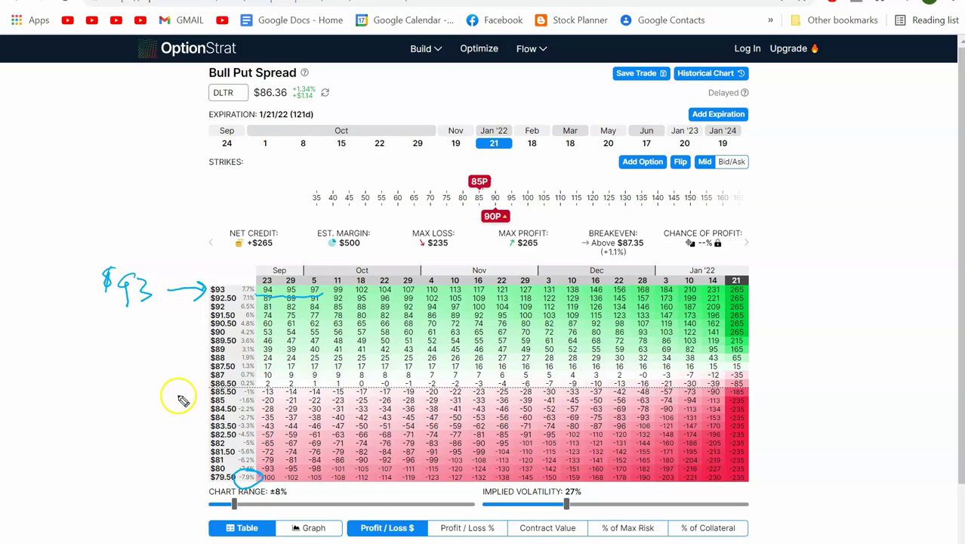
pyautogui.moveTo(167, 432)
pyautogui.mouseDown()
pyautogui.moveTo(776, 430)
pyautogui.moveTo(806, 302)
pyautogui.moveTo(746, 243)
pyautogui.mouseUp()
pyautogui.moveTo(156, 391)
pyautogui.mouseDown()
pyautogui.moveTo(161, 428)
pyautogui.moveTo(121, 409)
pyautogui.moveTo(120, 424)
pyautogui.moveTo(161, 420)
pyautogui.mouseUp()
pyautogui.moveTo(72, 413); pyautogui.dragTo(56, 433)
pyautogui.moveTo(76, 414); pyautogui.dragTo(99, 430)
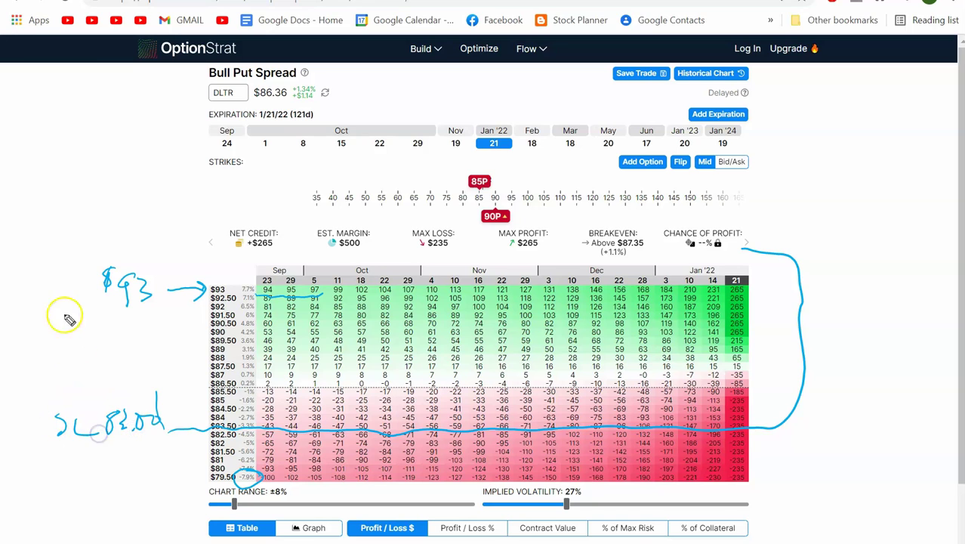
# Label $93 as the TA target and circle the Jan 21 column's top profits
pyautogui.moveTo(57, 272)
pyautogui.mouseDown()
pyautogui.moveTo(43, 303)
pyautogui.moveTo(65, 268)
pyautogui.mouseUp()
pyautogui.moveTo(67, 299); pyautogui.dragTo(80, 299)
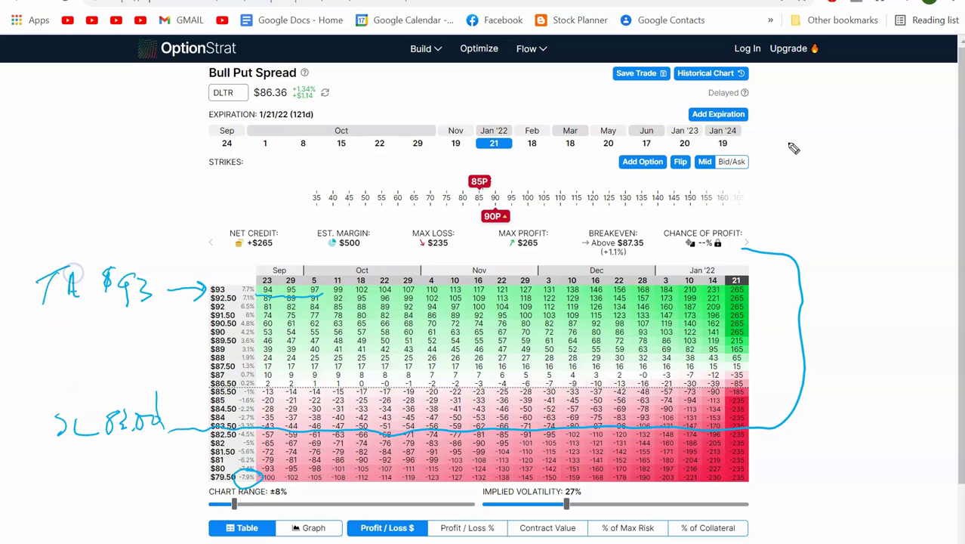
pyautogui.moveTo(795, 188)
pyautogui.mouseDown()
pyautogui.moveTo(791, 198)
pyautogui.moveTo(820, 184)
pyautogui.mouseUp()
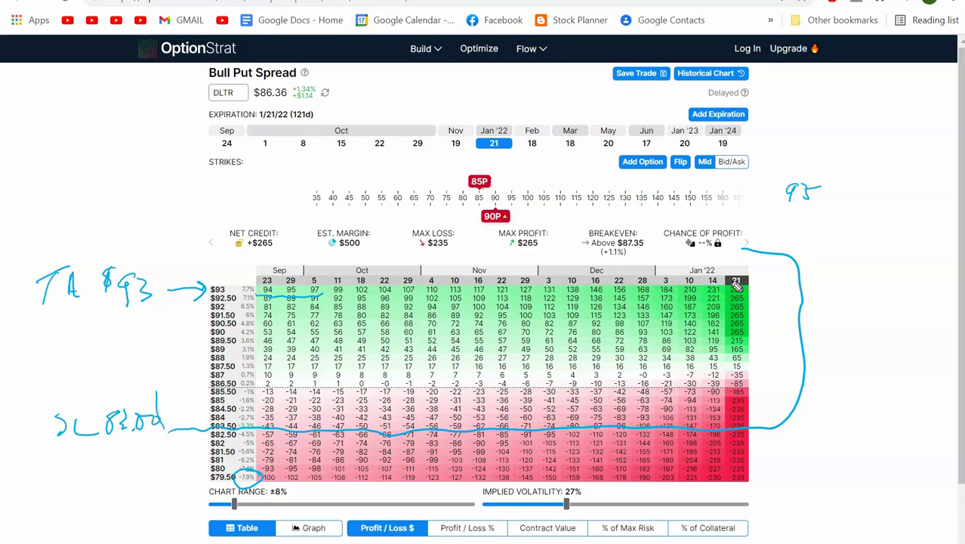
pyautogui.moveTo(761, 294)
pyautogui.mouseDown()
pyautogui.moveTo(728, 276)
pyautogui.moveTo(763, 302)
pyautogui.mouseUp()
# Circle the +$265 net credit, $235 max loss, $500 margin and Above $87.35 breakeven, then clear the annotations
pyautogui.moveTo(290, 243)
pyautogui.mouseDown()
pyautogui.moveTo(228, 216)
pyautogui.moveTo(257, 259)
pyautogui.moveTo(290, 230)
pyautogui.mouseUp()
pyautogui.moveTo(455, 223)
pyautogui.mouseDown()
pyautogui.moveTo(409, 247)
pyautogui.moveTo(455, 224)
pyautogui.mouseUp()
pyautogui.moveTo(322, 255); pyautogui.dragTo(368, 253)
pyautogui.moveTo(600, 229)
pyautogui.mouseDown()
pyautogui.moveTo(586, 251)
pyautogui.moveTo(657, 230)
pyautogui.moveTo(642, 249)
pyautogui.mouseUp()
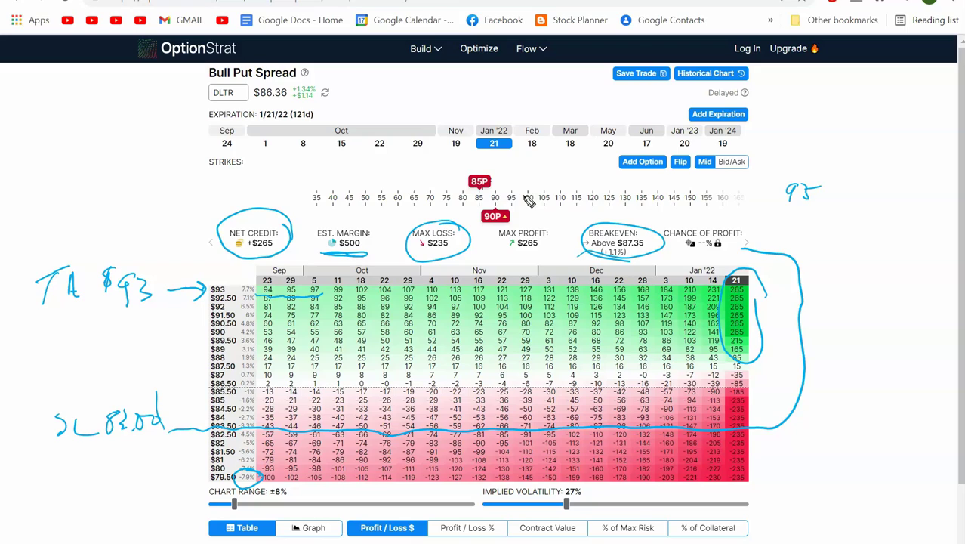
pyautogui.press('Escape')
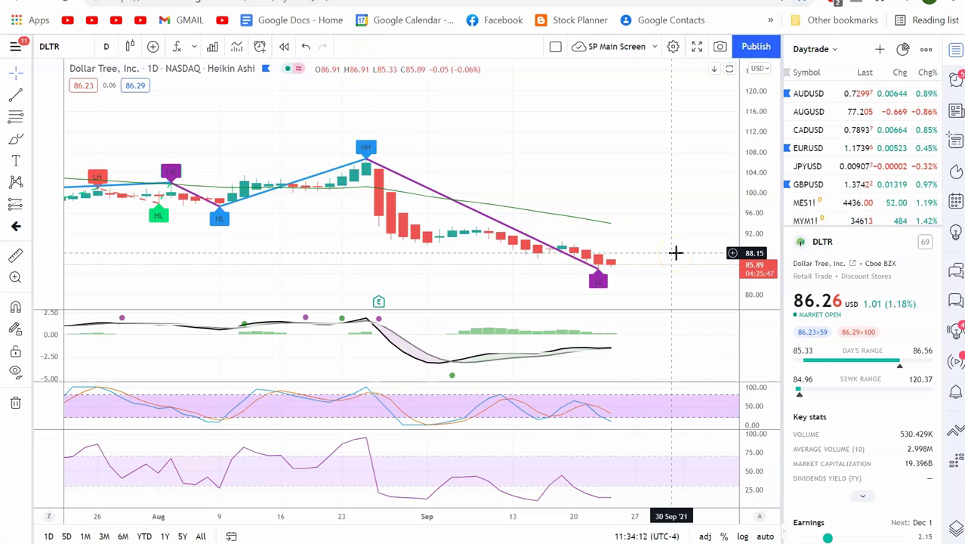
# Draw a level line to the price axis, write 87.30, and sketch a rising cloud
pyautogui.moveTo(676, 253)
pyautogui.mouseDown()
pyautogui.moveTo(647, 243)
pyautogui.moveTo(732, 247)
pyautogui.mouseUp()
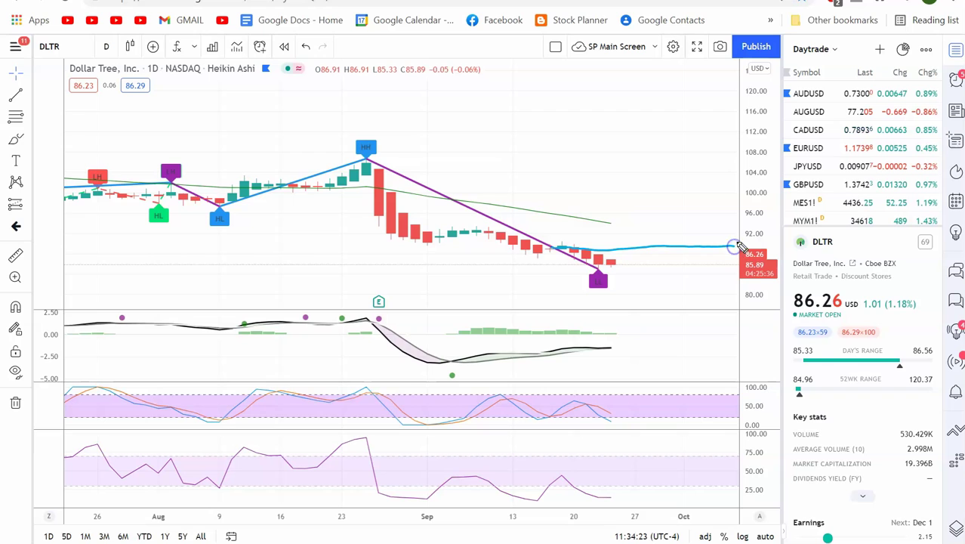
pyautogui.moveTo(491, 264); pyautogui.dragTo(521, 281)
pyautogui.moveTo(525, 265); pyautogui.dragTo(553, 280)
pyautogui.moveTo(565, 231)
pyautogui.mouseDown()
pyautogui.moveTo(729, 186)
pyautogui.moveTo(665, 119)
pyautogui.moveTo(541, 153)
pyautogui.moveTo(568, 221)
pyautogui.mouseUp()
pyautogui.moveTo(610, 178); pyautogui.dragTo(661, 175)
pyautogui.moveTo(587, 158); pyautogui.dragTo(585, 156)
pyautogui.click(637, 149)
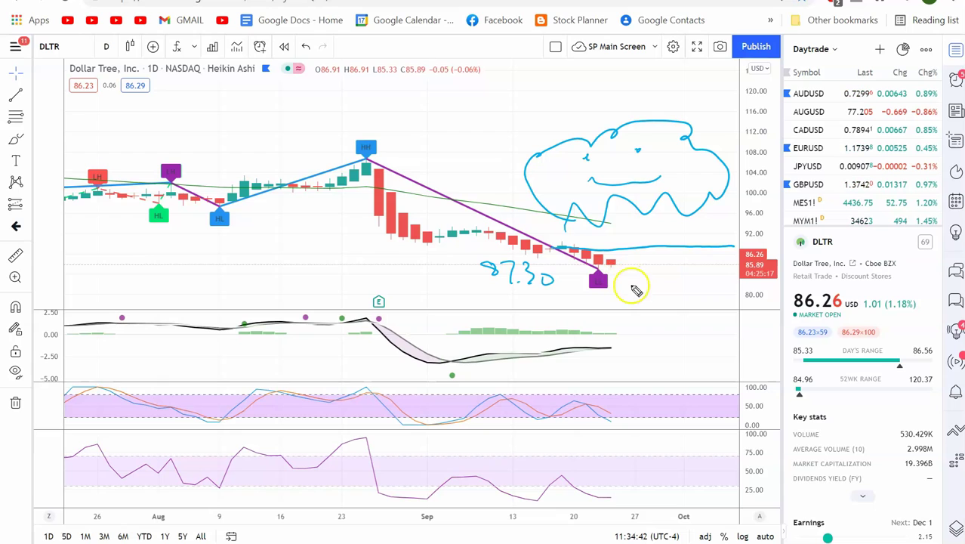
# Write and circle the 83 stop with its percentage drop, and mark 93 as the target
pyautogui.moveTo(637, 297)
pyautogui.mouseDown()
pyautogui.moveTo(629, 288)
pyautogui.moveTo(619, 302)
pyautogui.moveTo(725, 300)
pyautogui.mouseUp()
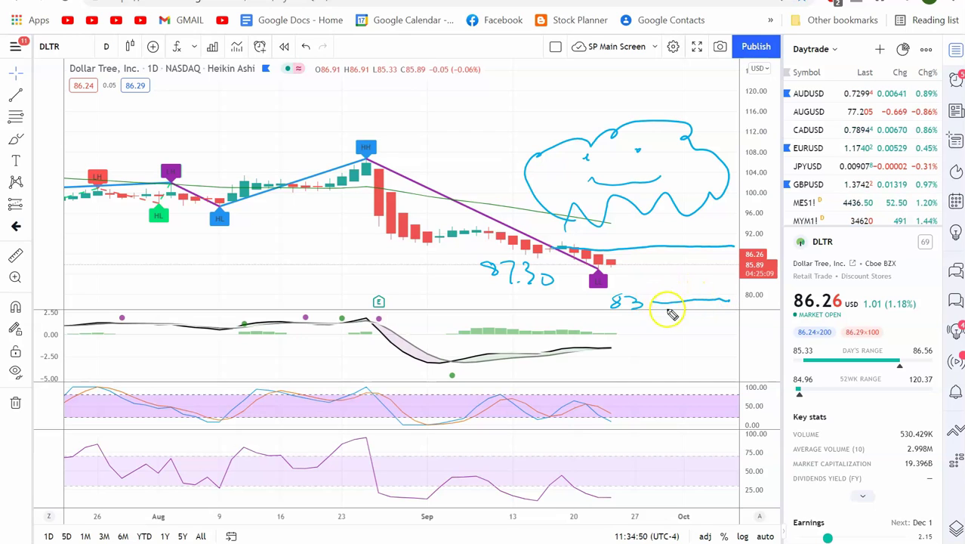
pyautogui.moveTo(611, 298); pyautogui.dragTo(619, 283)
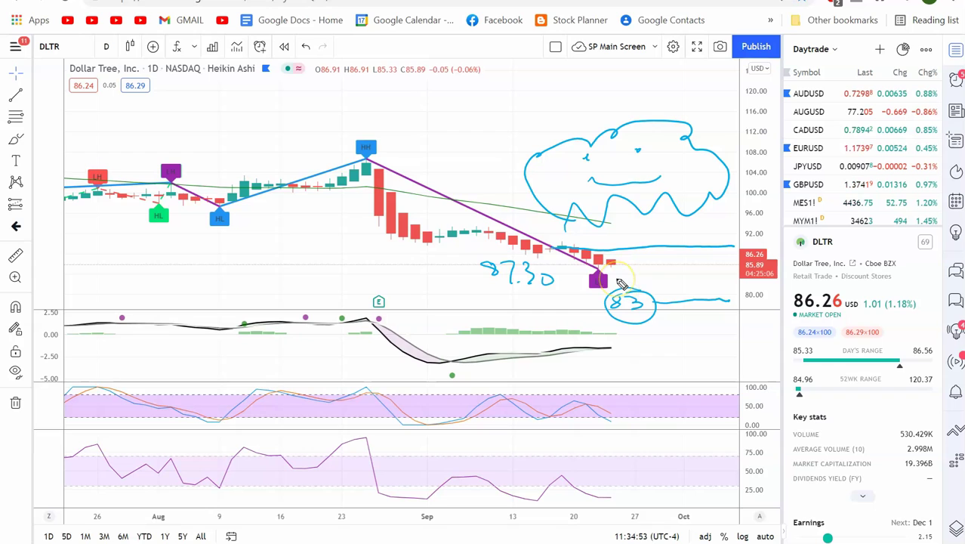
pyautogui.moveTo(678, 309); pyautogui.dragTo(689, 338)
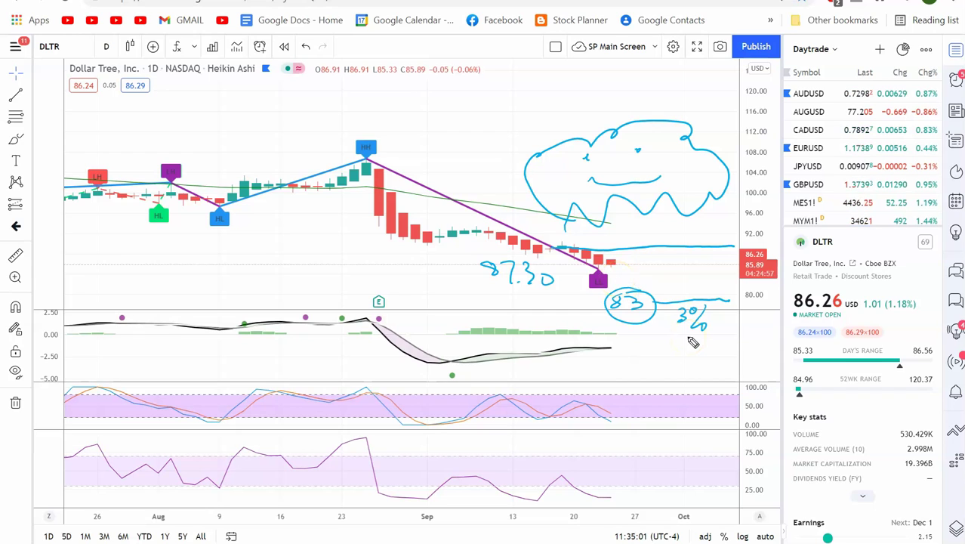
pyautogui.moveTo(678, 92)
pyautogui.mouseDown()
pyautogui.moveTo(671, 113)
pyautogui.moveTo(683, 119)
pyautogui.mouseUp()
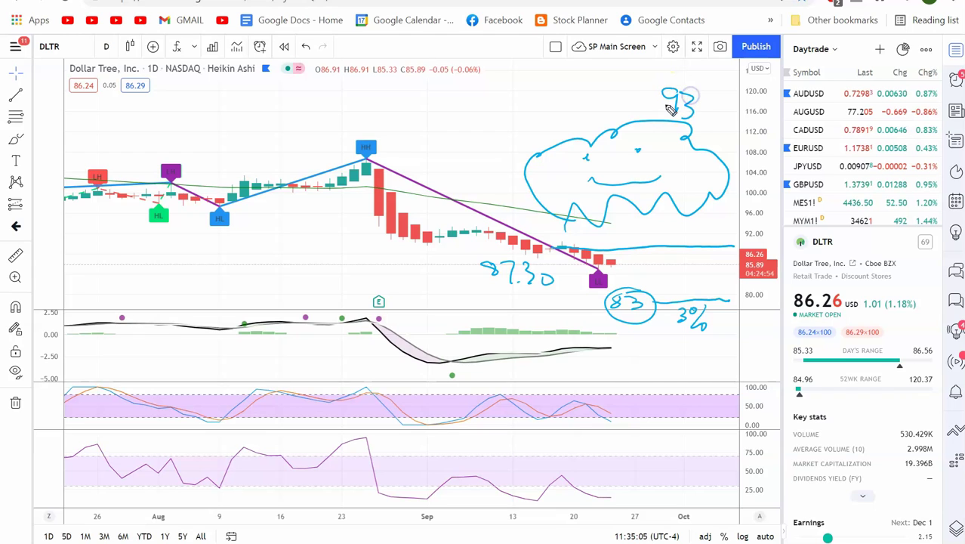